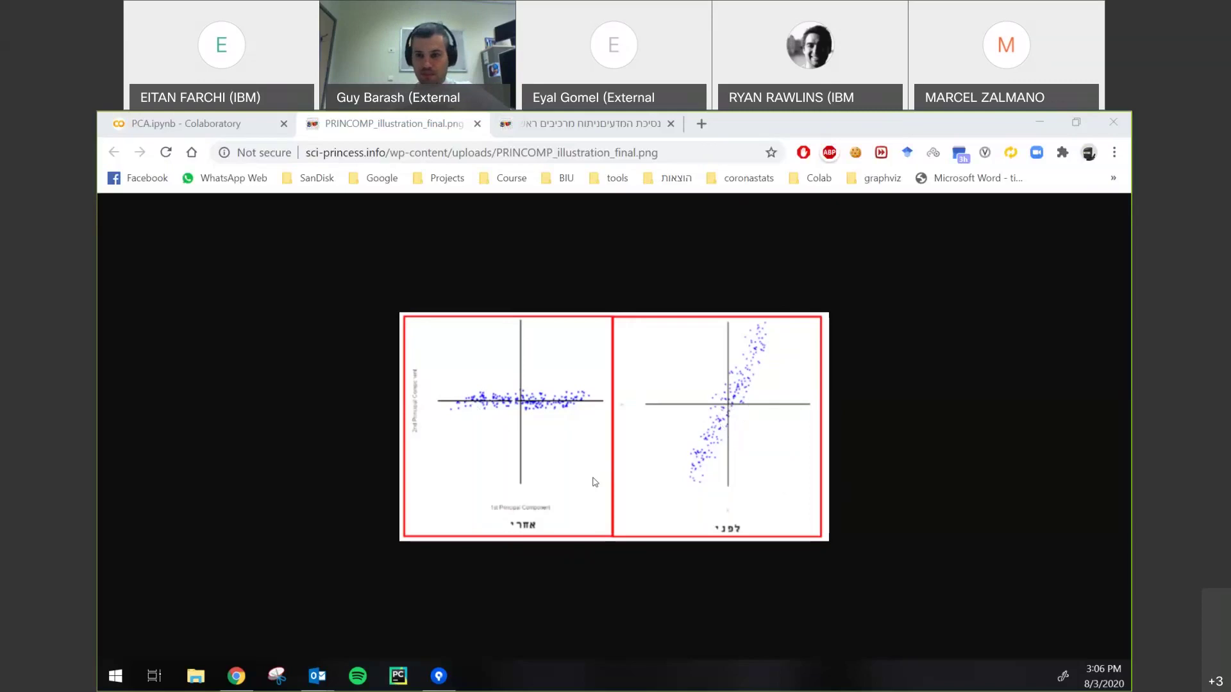
Go back to PCA.ipynb and bring the display(df) table into view: 900 rows, game_1–game_10 and label
left_click(221, 127)
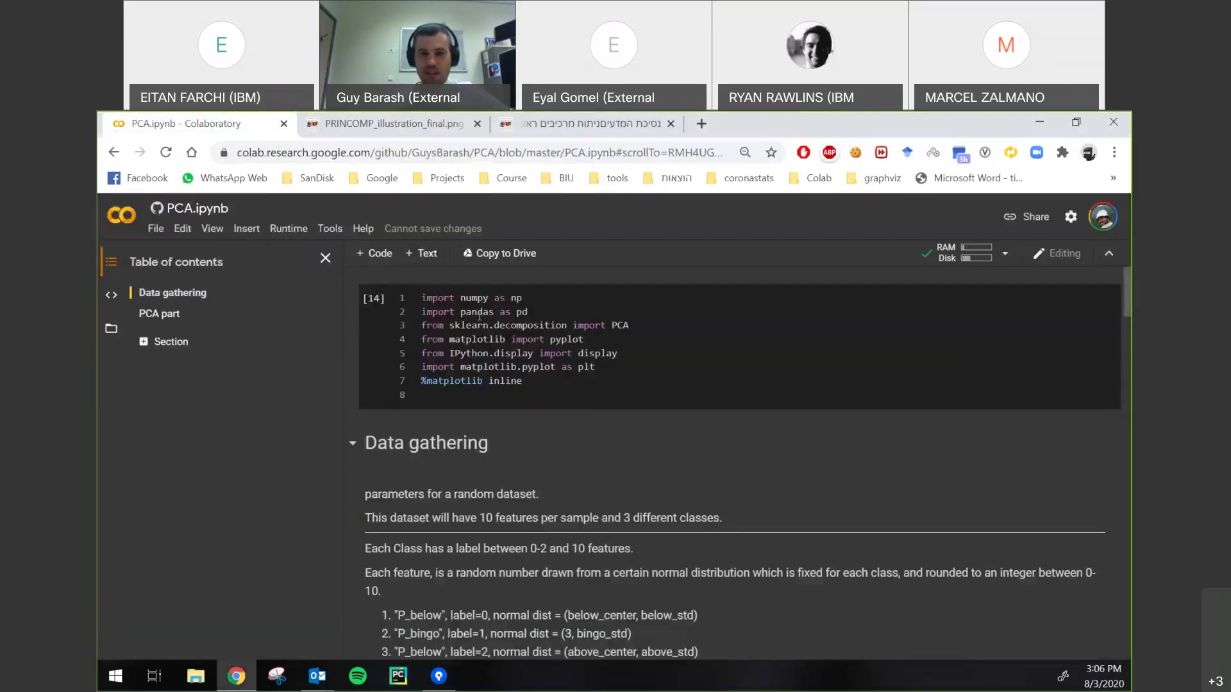
scroll(491, 379, "down", 5)
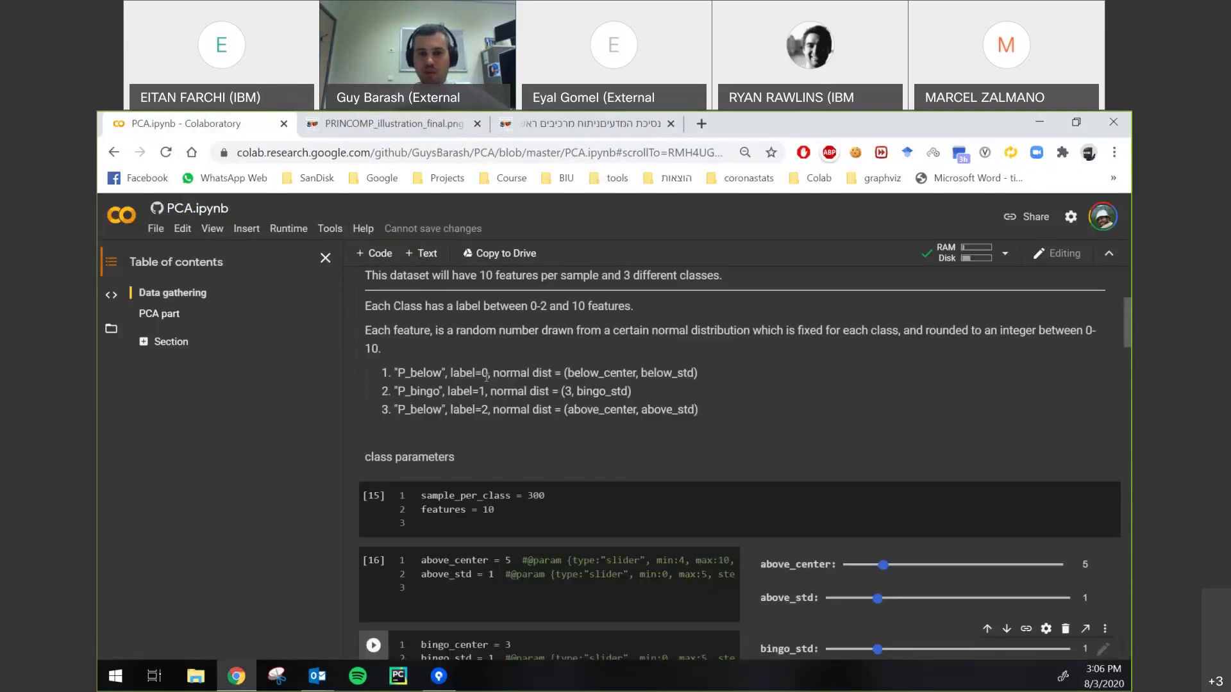
scroll(486, 376, "down", 5)
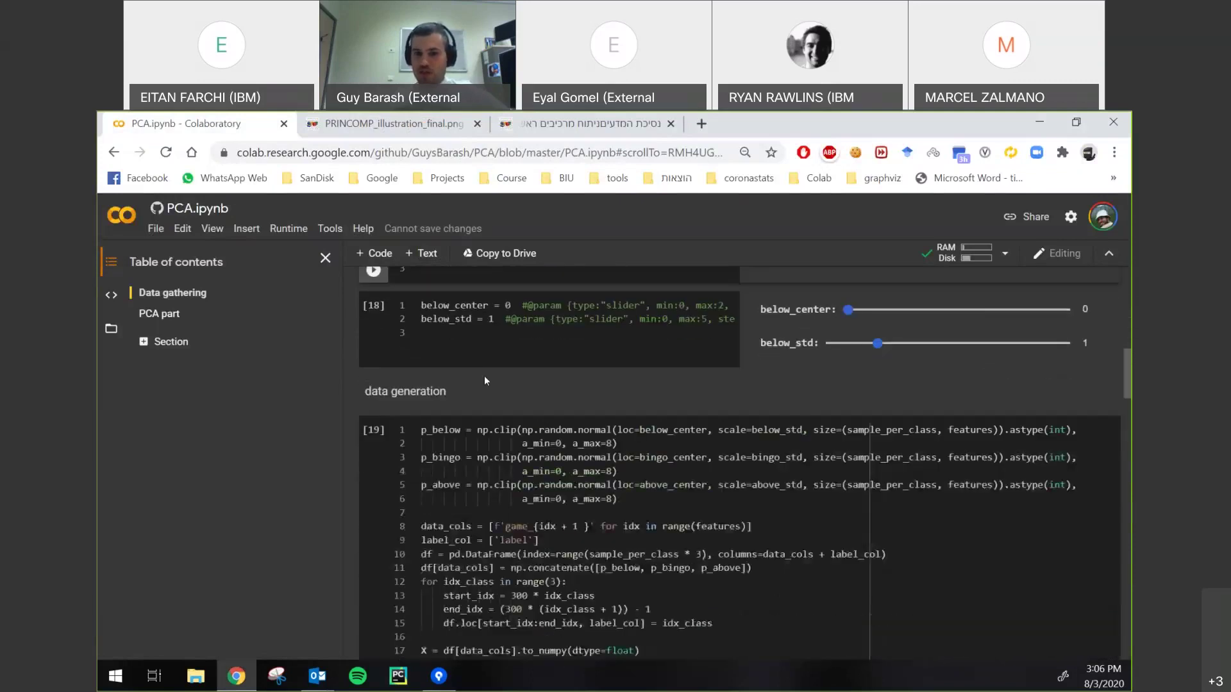
scroll(485, 377, "down", 6)
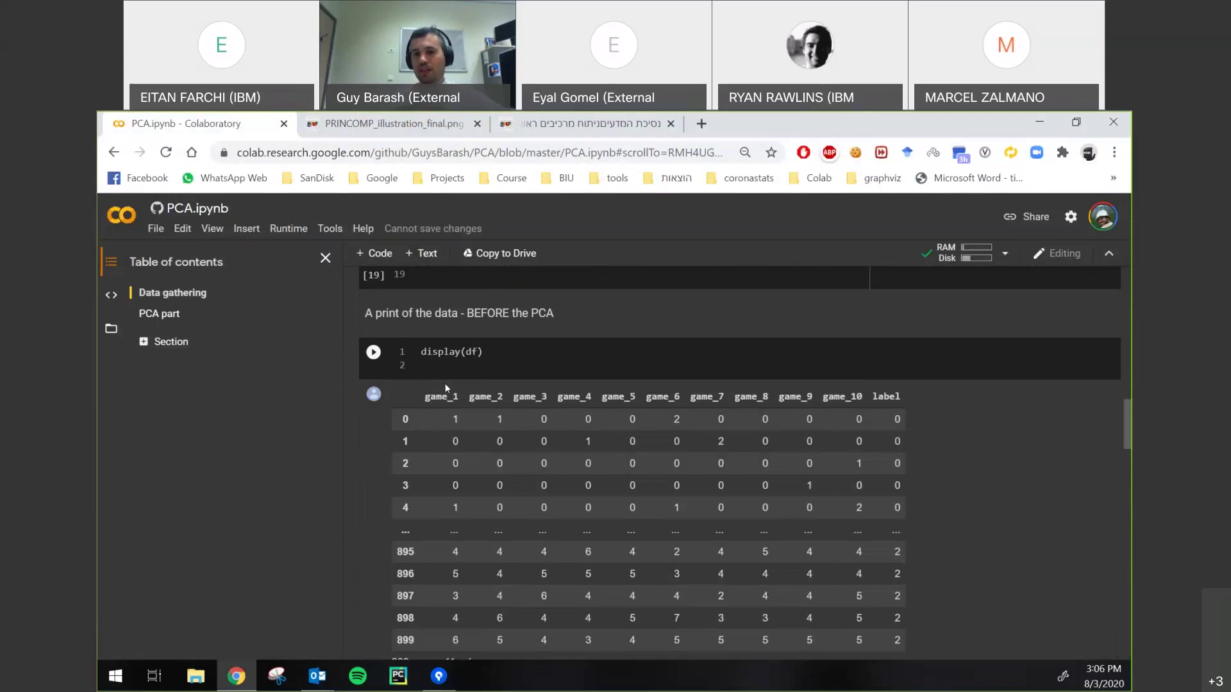
scroll(832, 385, "down", 1)
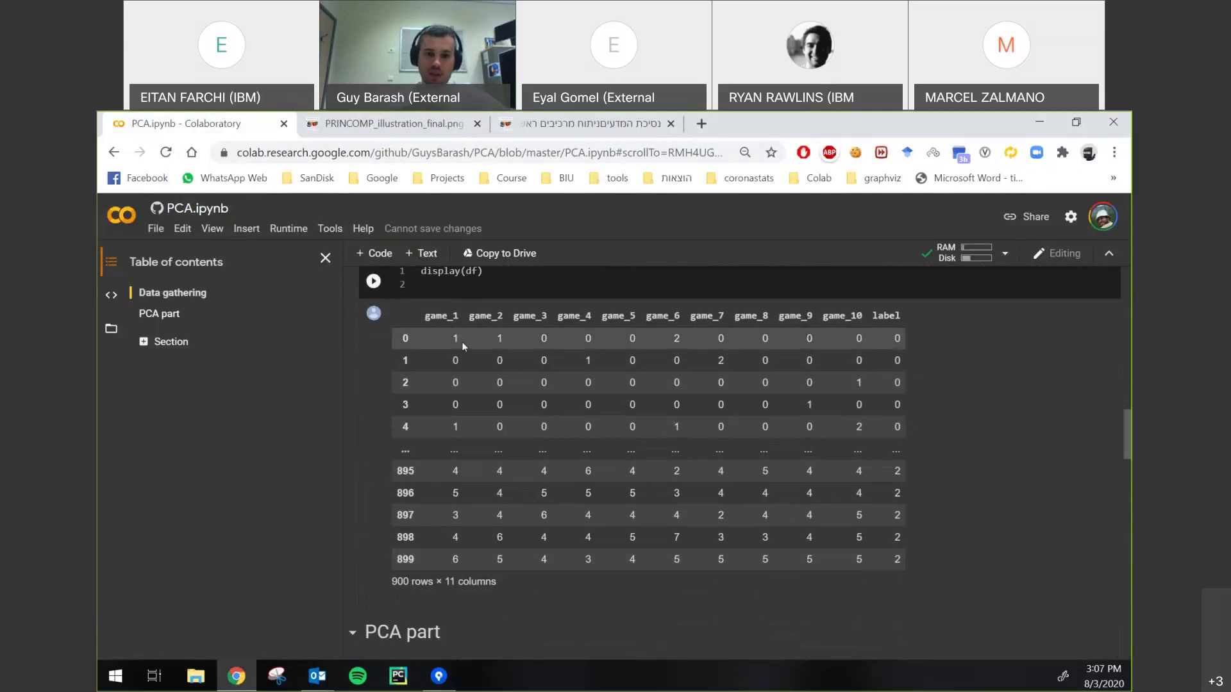
left_click_drag(462, 341, 663, 337)
left_click(677, 338)
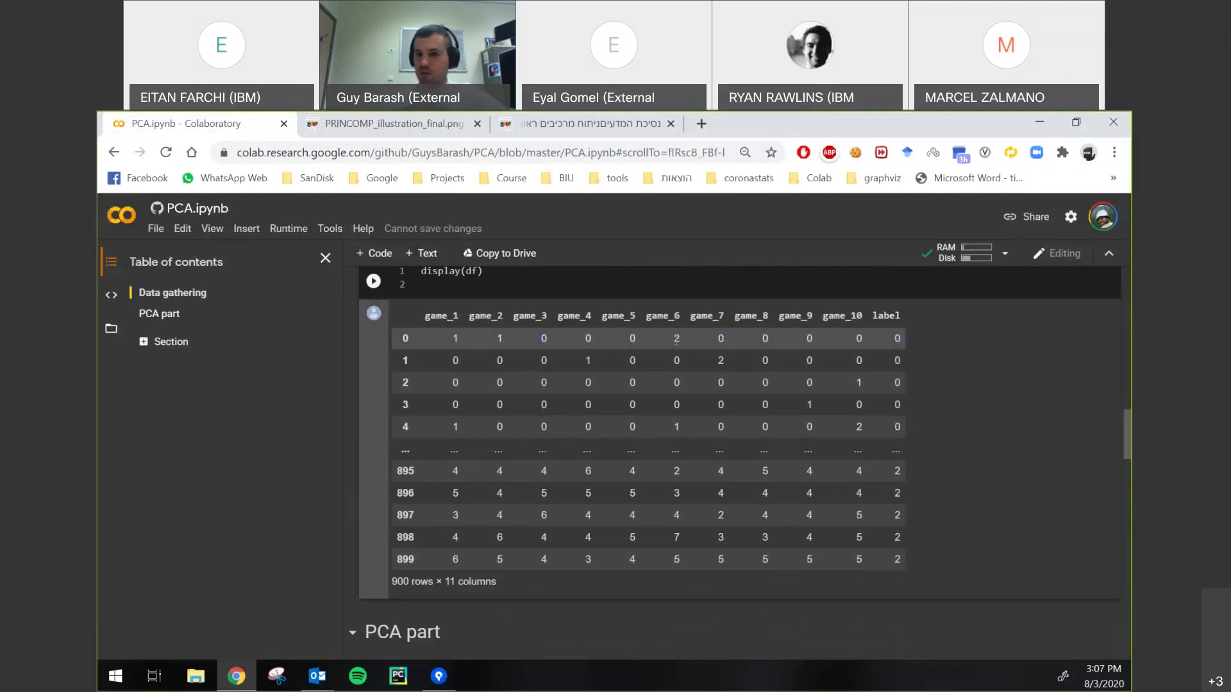
scroll(814, 409, "up", 1)
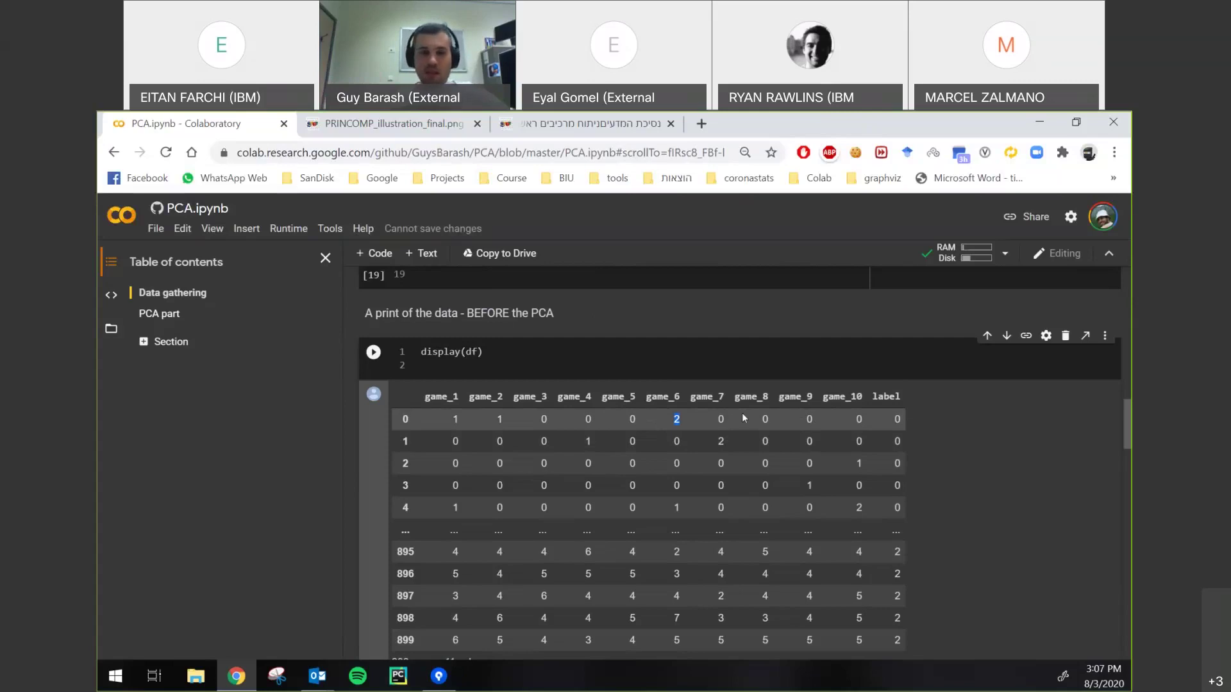
scroll(722, 420, "up", 1)
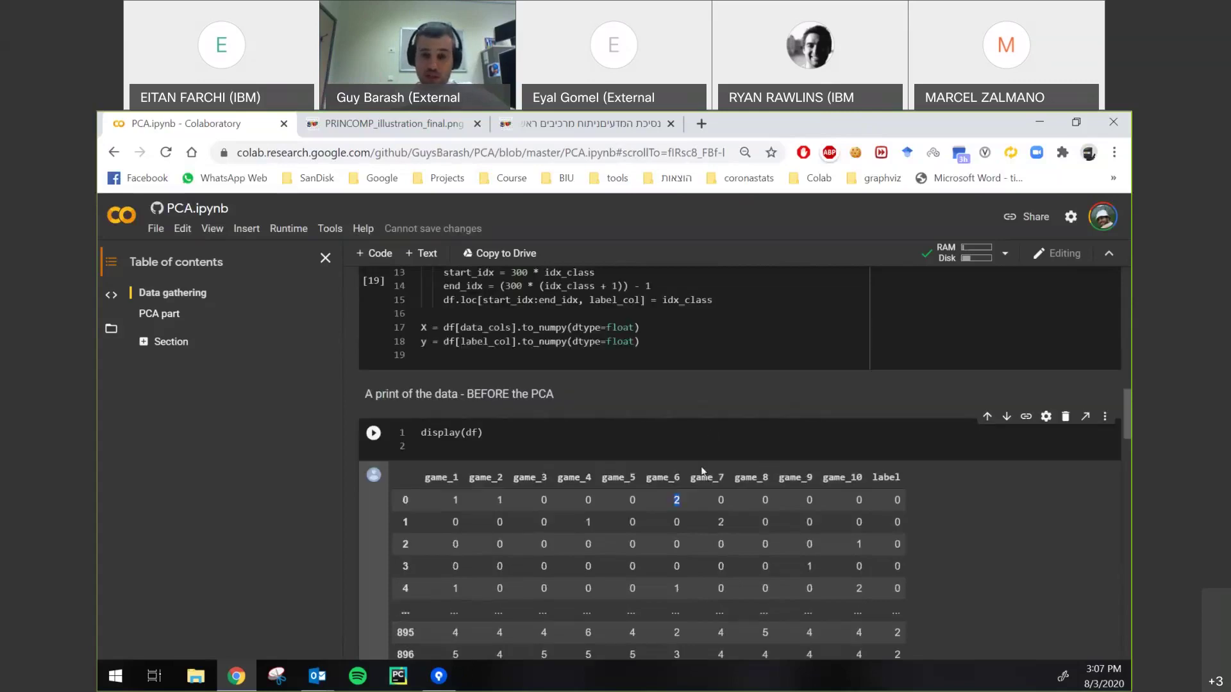
scroll(702, 472, "up", 8)
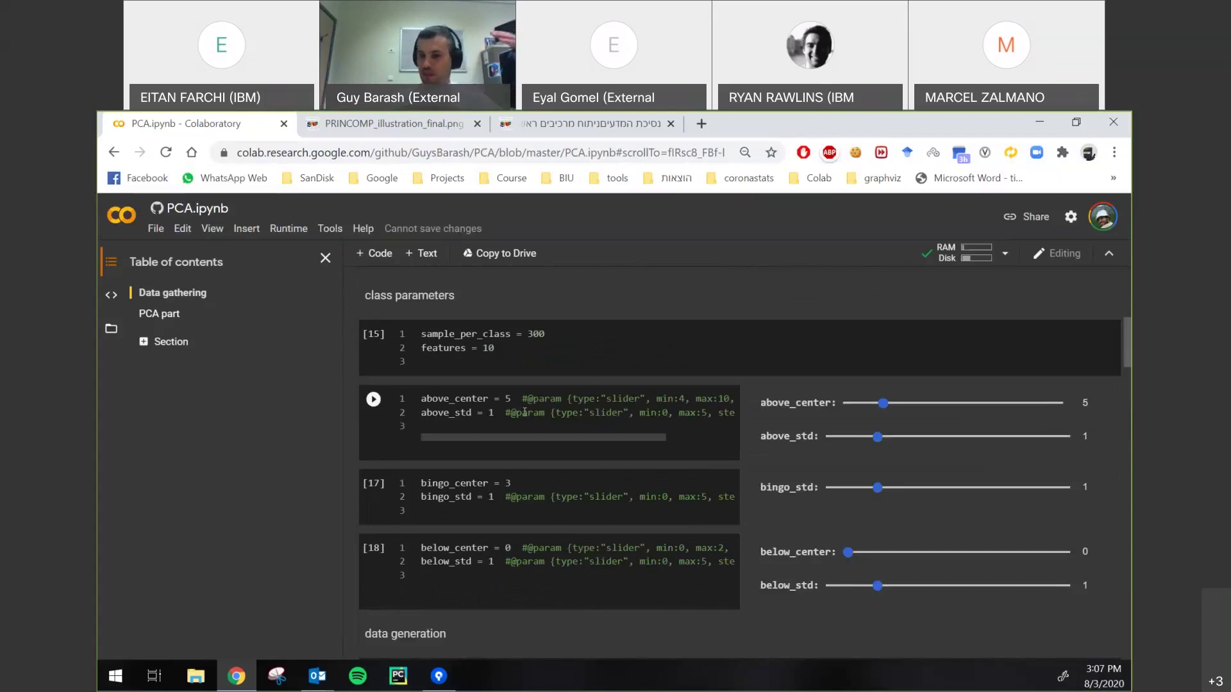
scroll(578, 411, "down", 8)
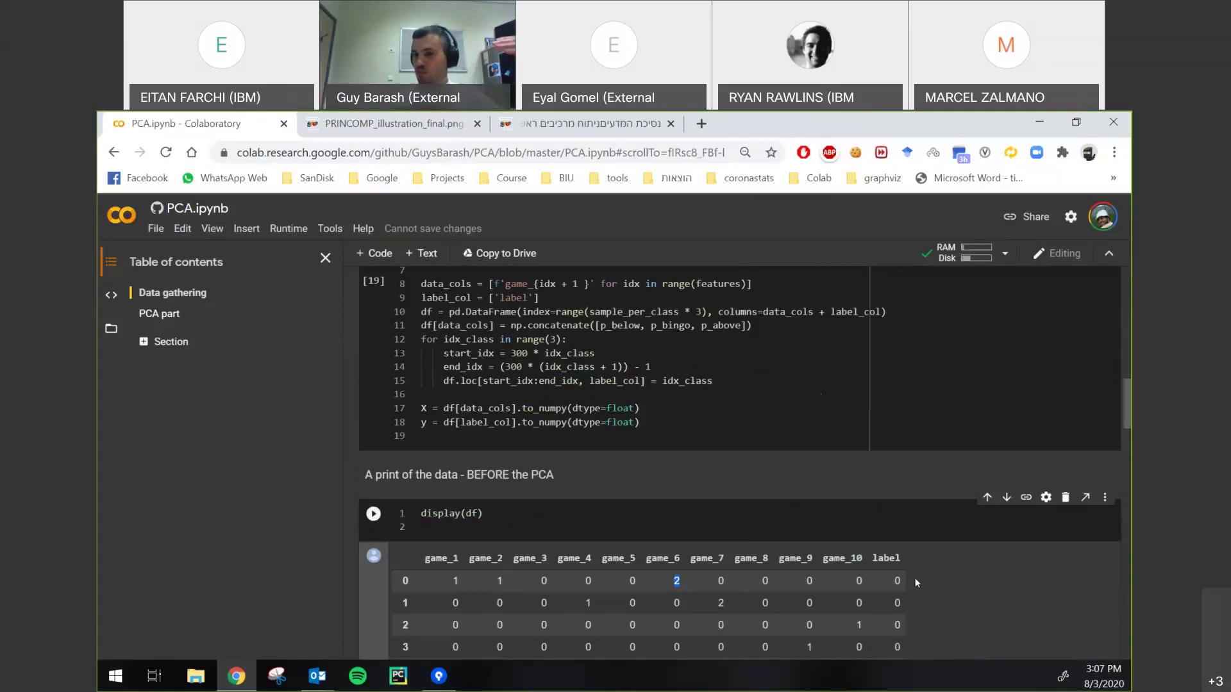
scroll(915, 578, "up", 6)
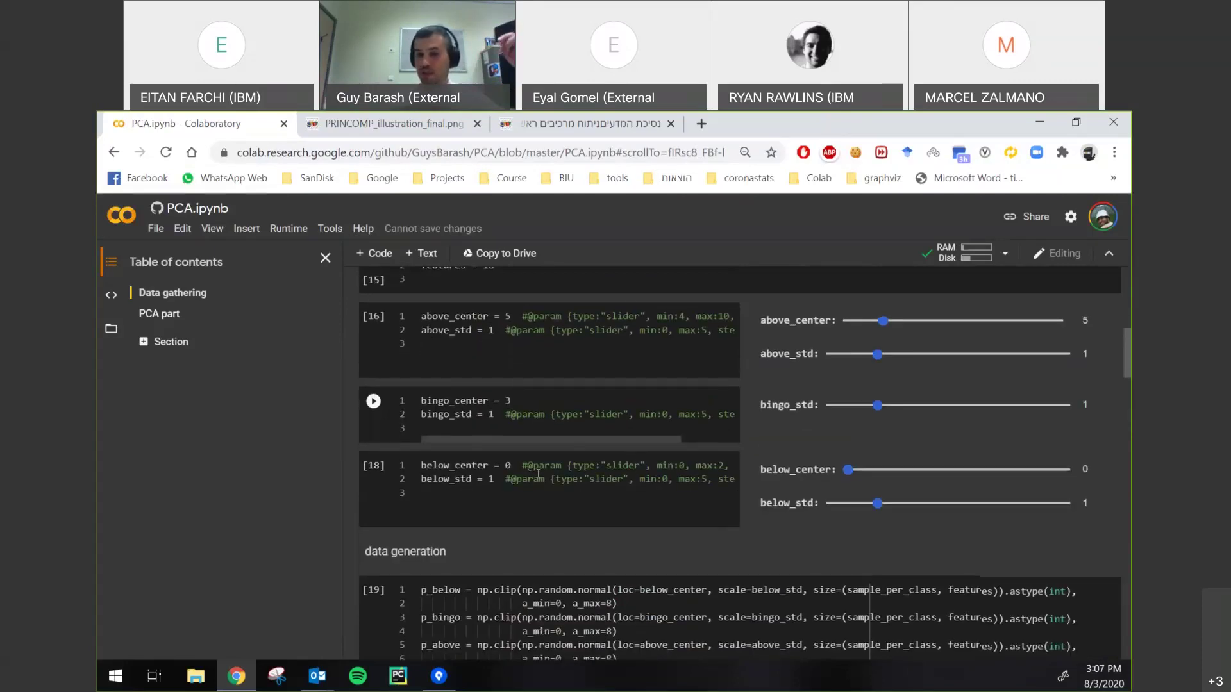
scroll(840, 422, "down", 6)
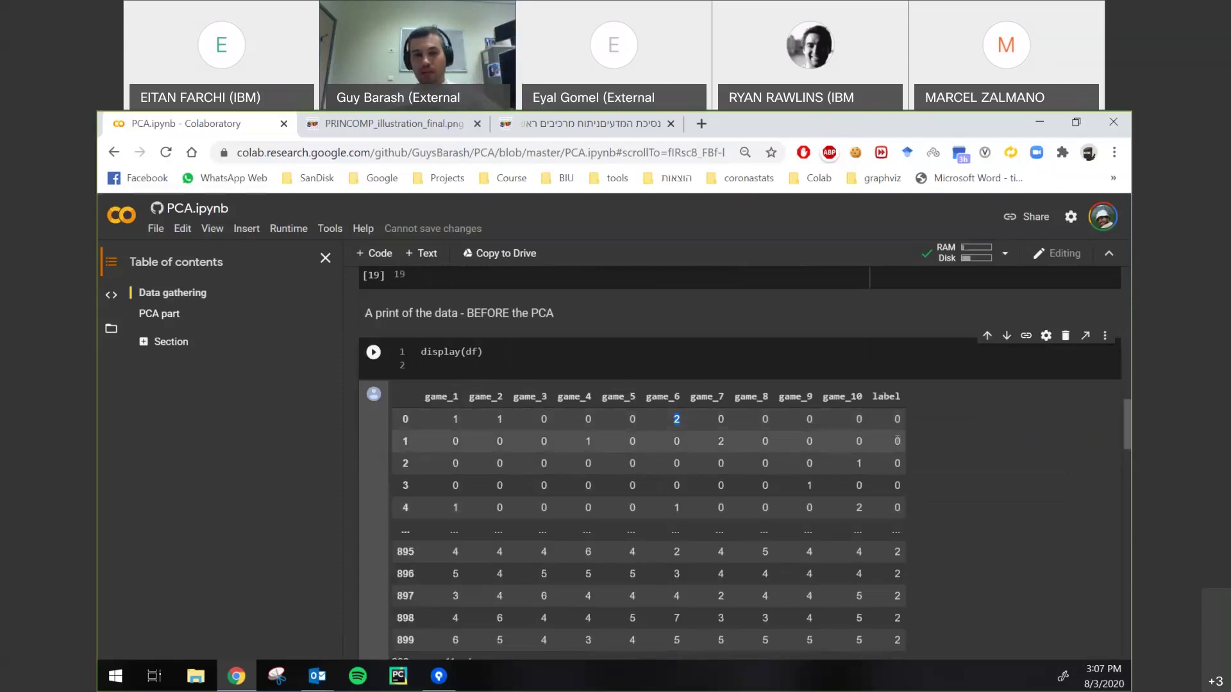
scroll(491, 399, "up", 8)
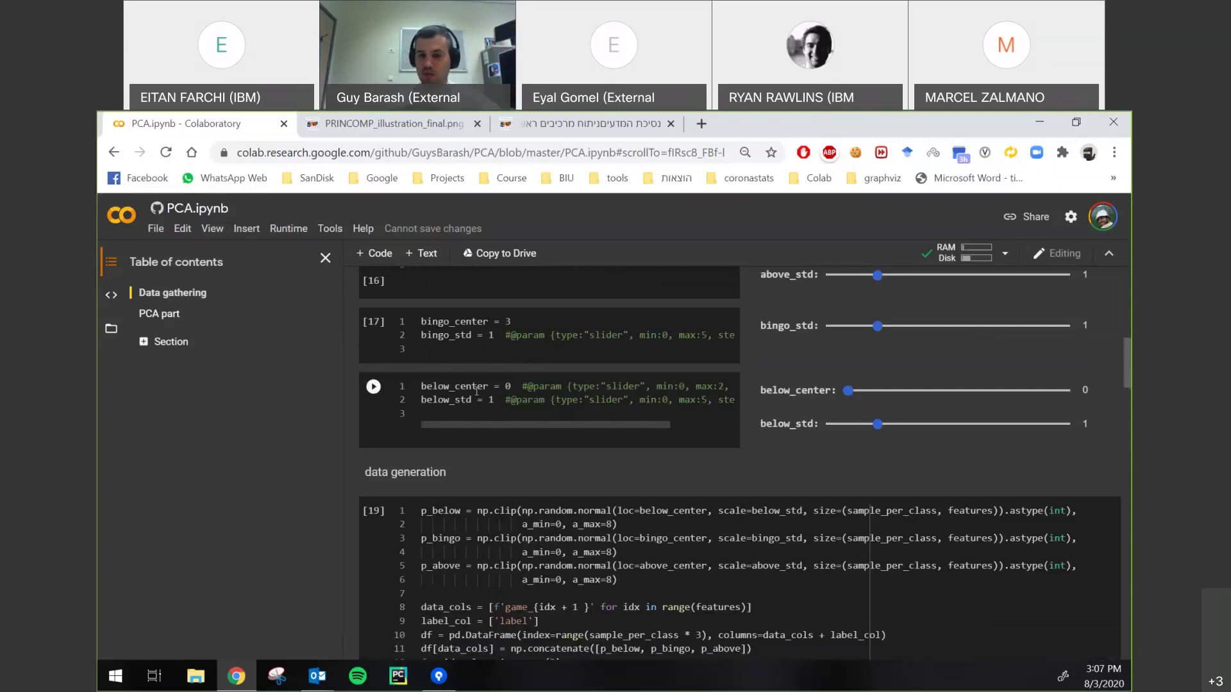
scroll(802, 493, "down", 8)
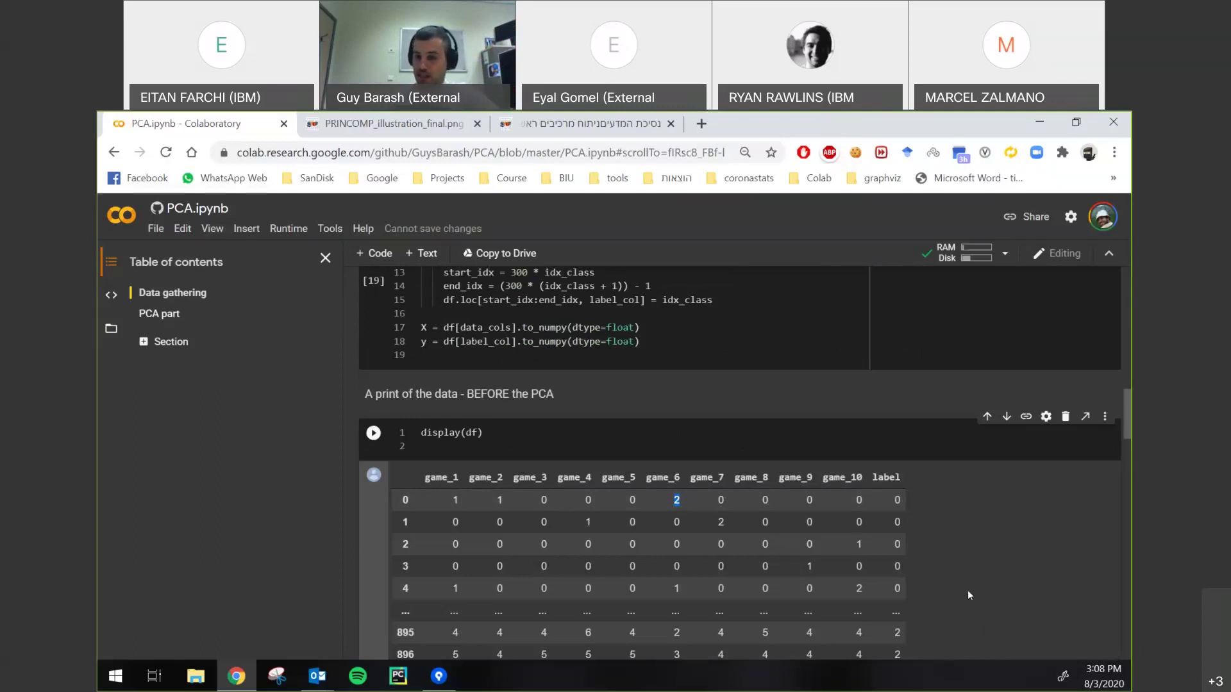
scroll(948, 574, "down", 3)
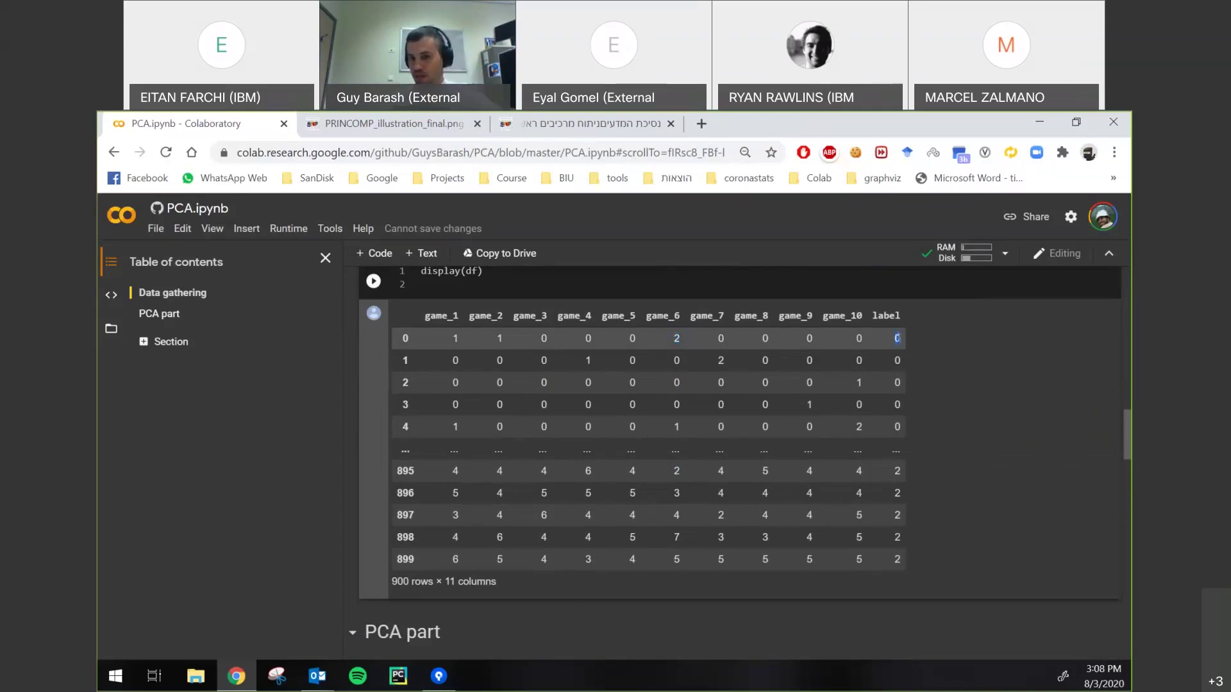
double_click(897, 338)
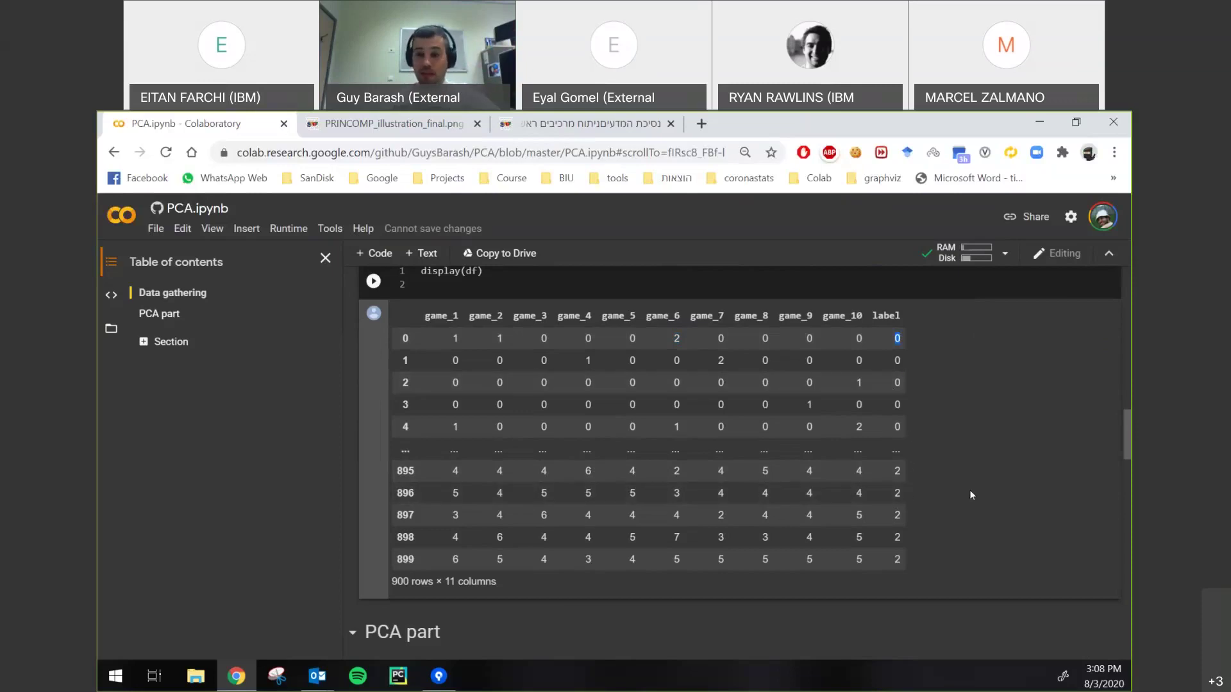
scroll(936, 507, "up", 1)
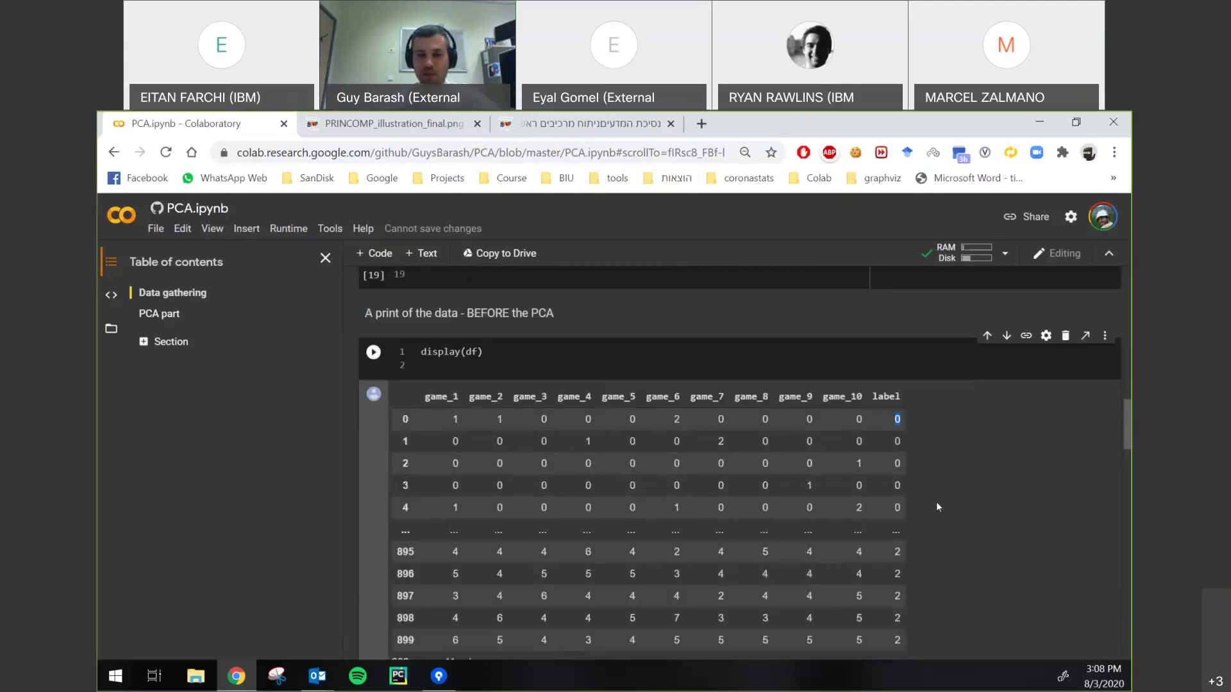
left_click_drag(598, 424, 463, 424)
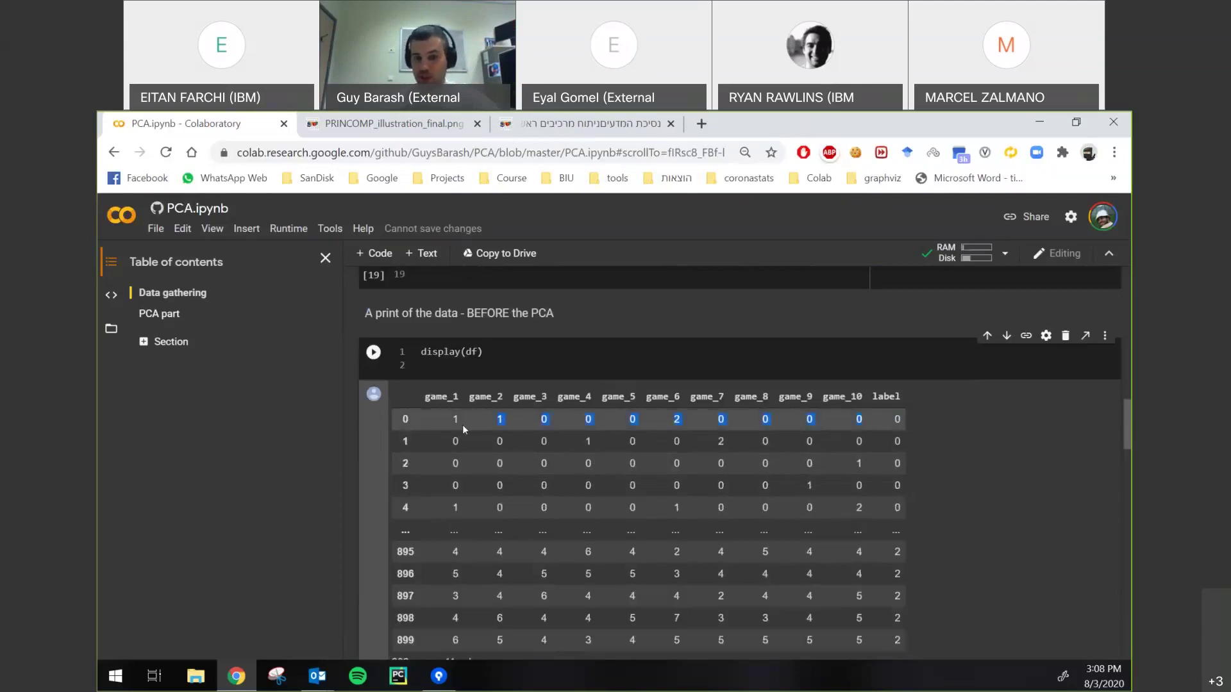
scroll(506, 468, "up", 1)
left_click(541, 445)
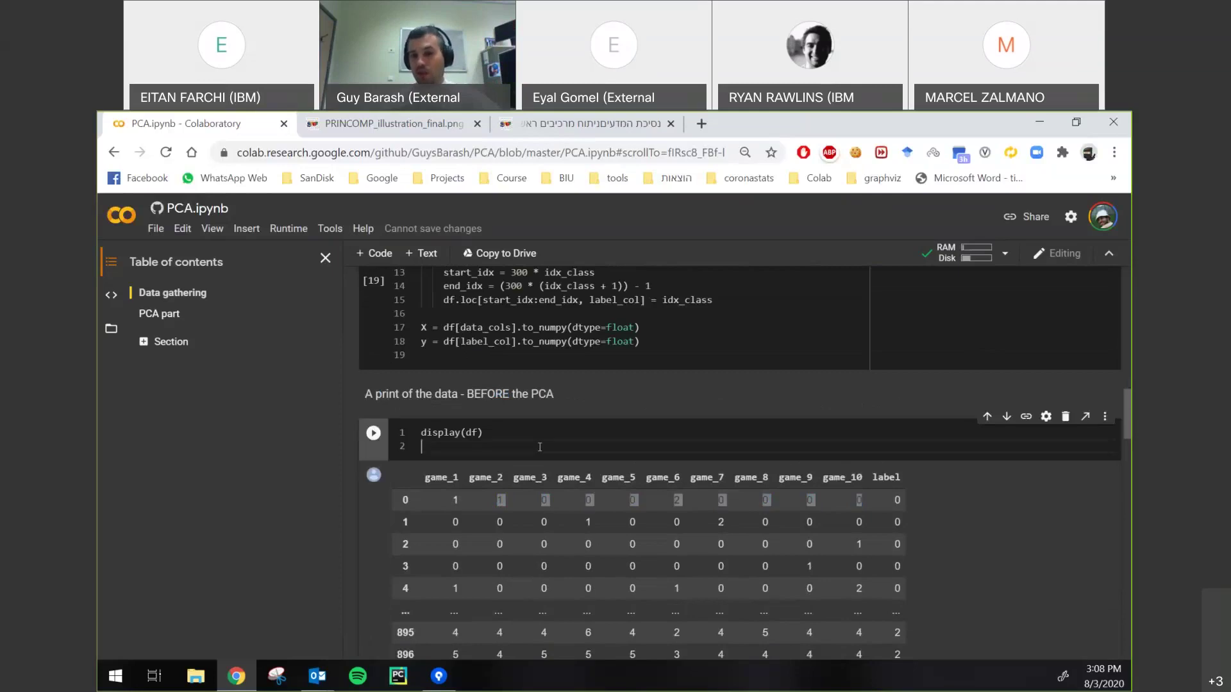
scroll(541, 447, "down", 2)
scroll(540, 446, "down", 3)
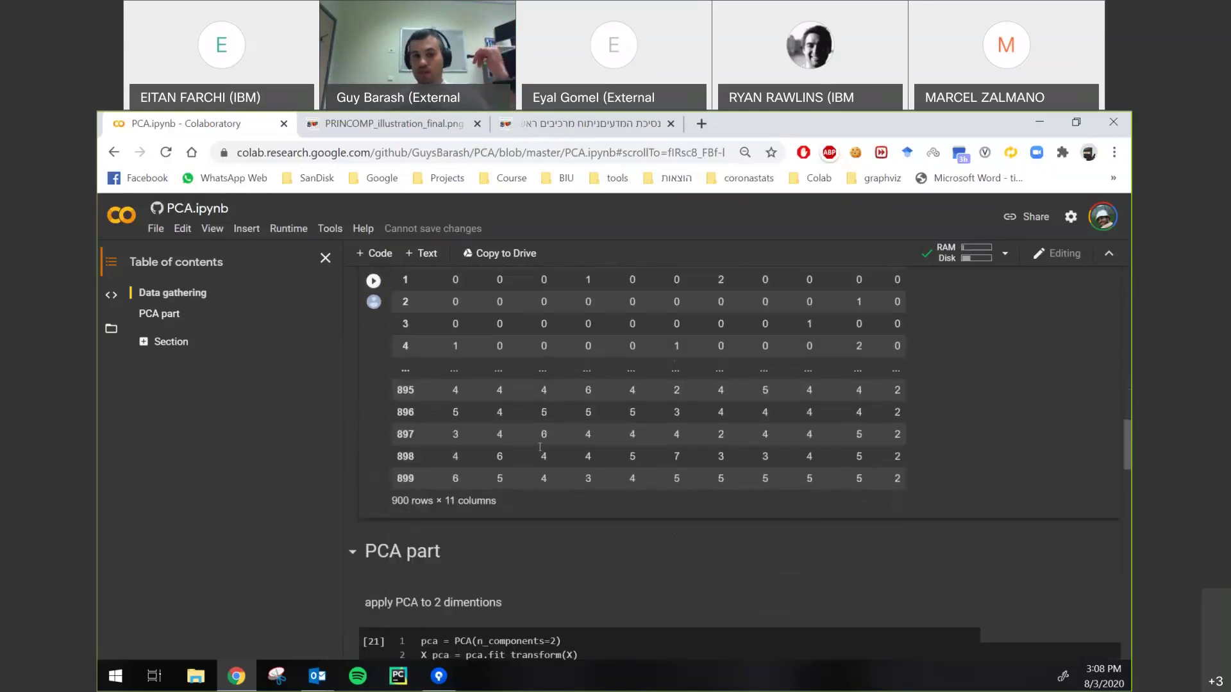
scroll(528, 520, "down", 1)
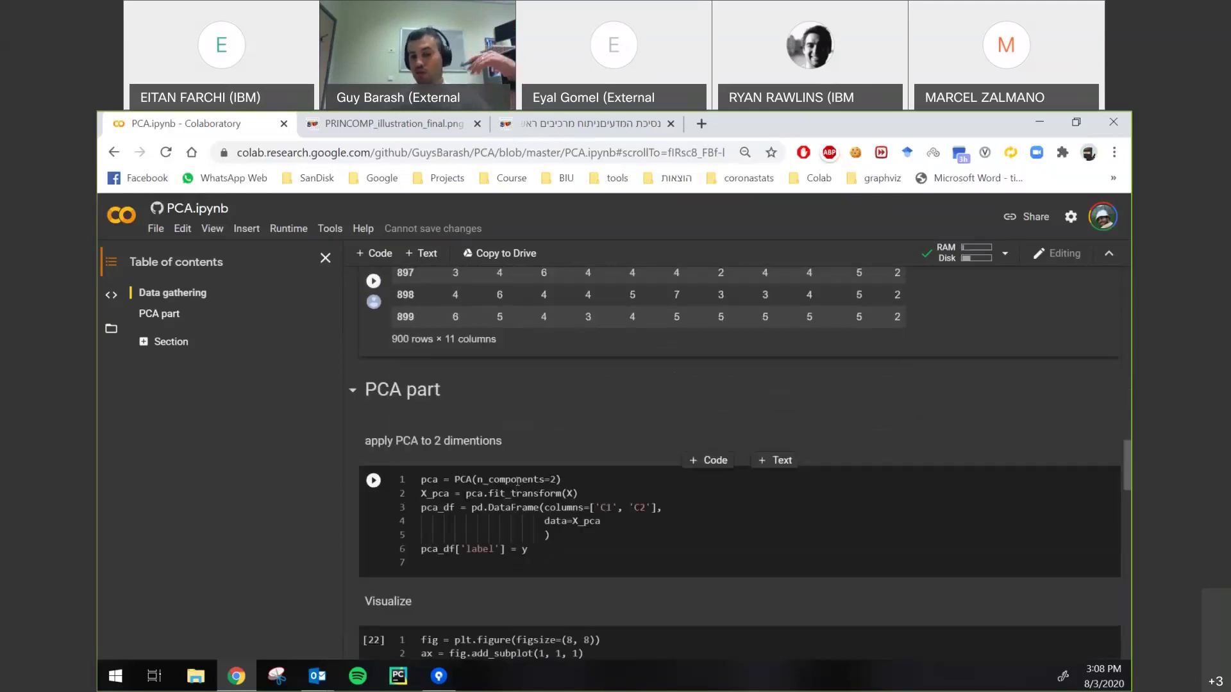
left_click(520, 482)
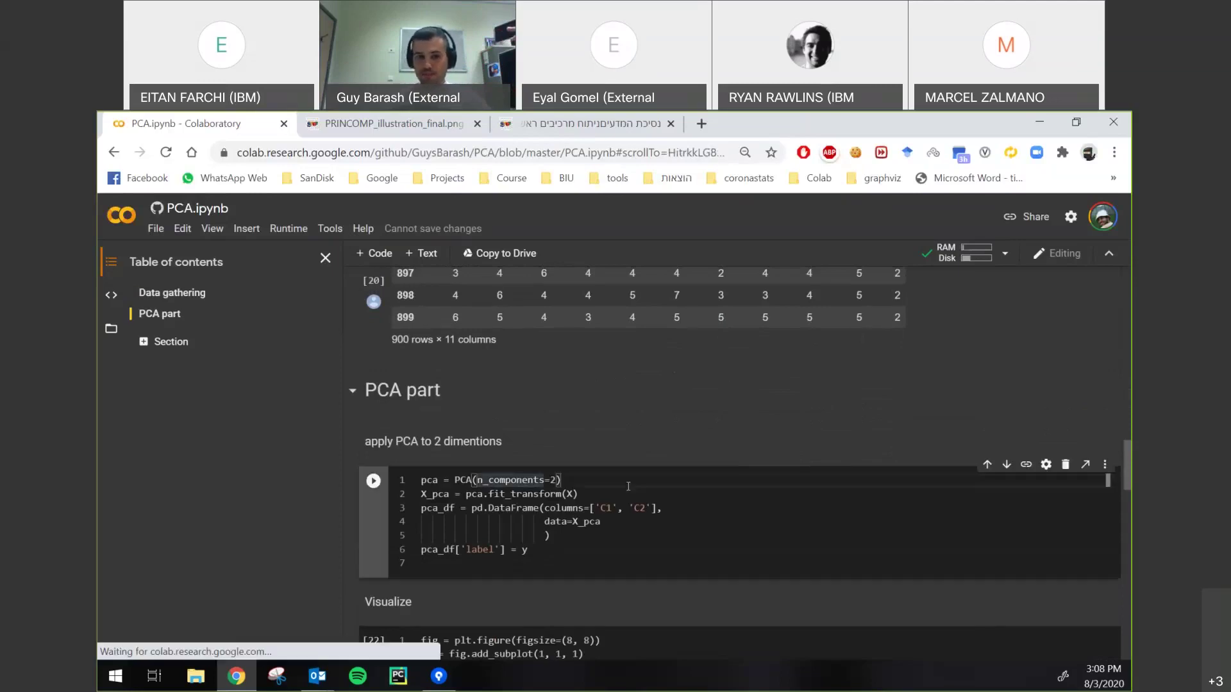
scroll(449, 438, "down", 2)
scroll(400, 356, "down", 6)
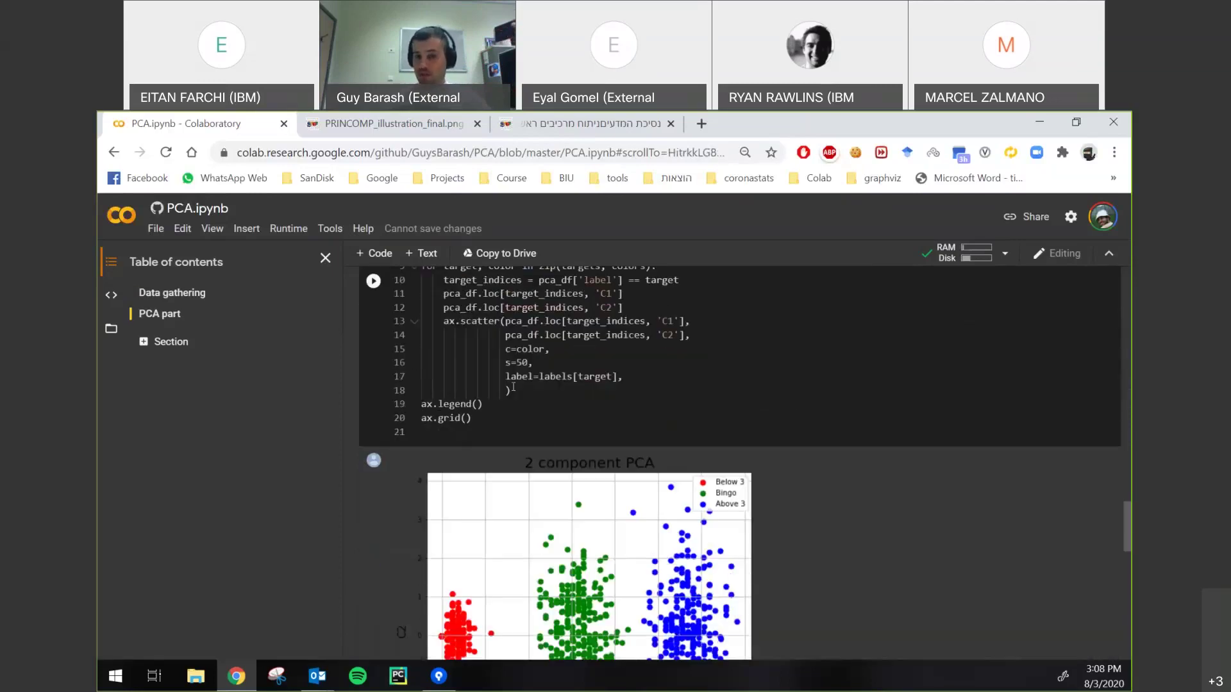
scroll(605, 456, "up", 15)
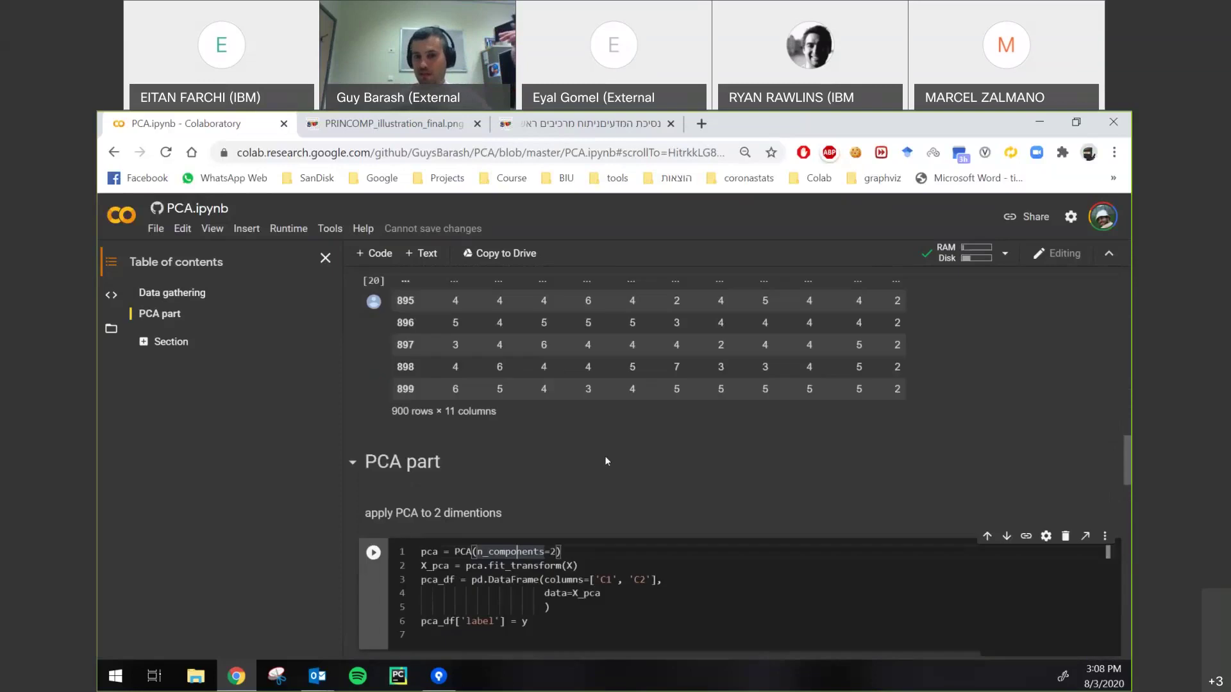
scroll(764, 459, "up", 5)
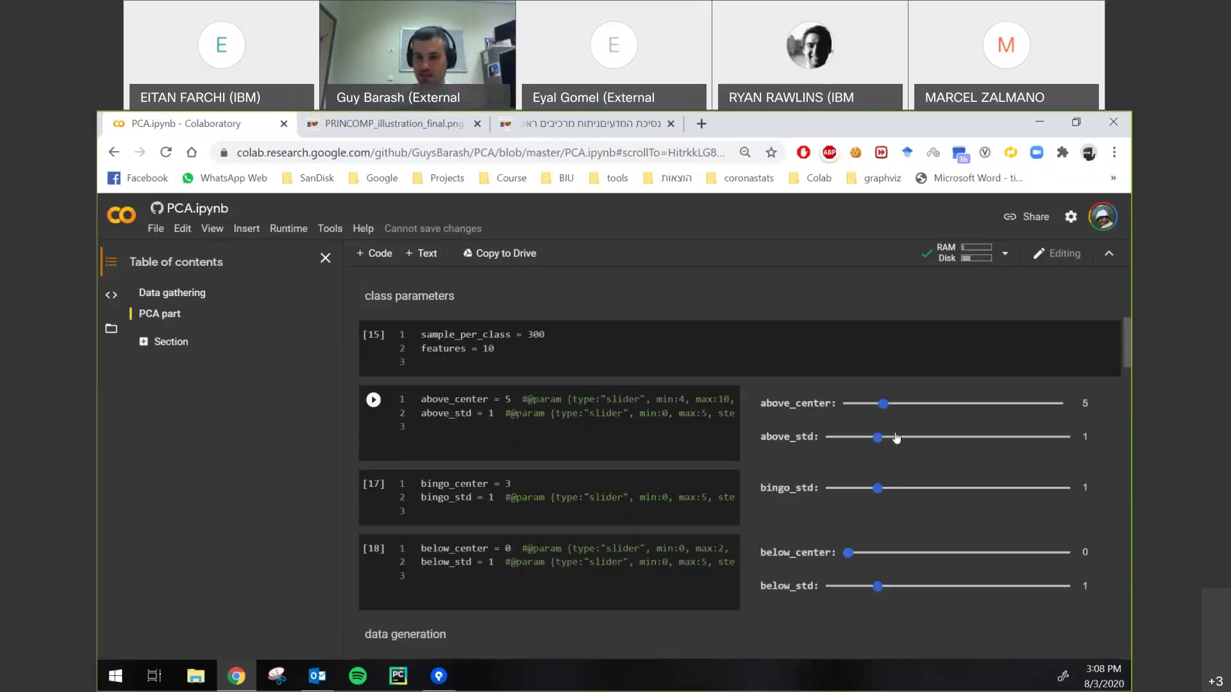
scroll(564, 472, "down", 10)
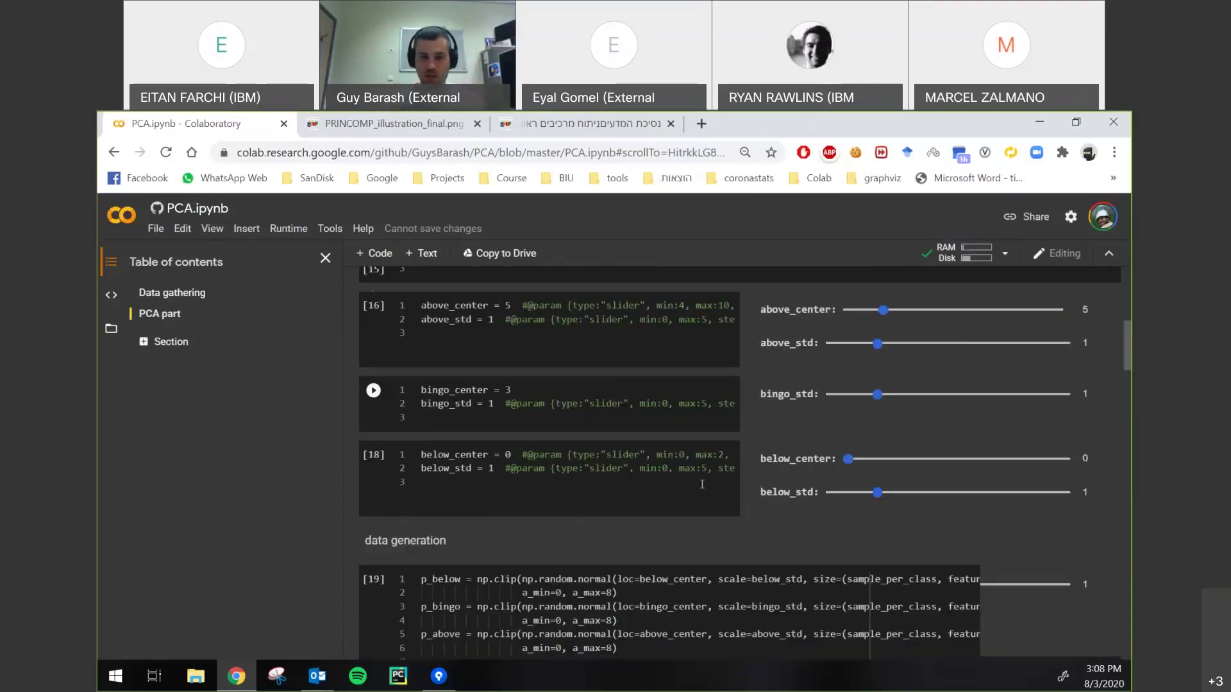
scroll(564, 472, "down", 10)
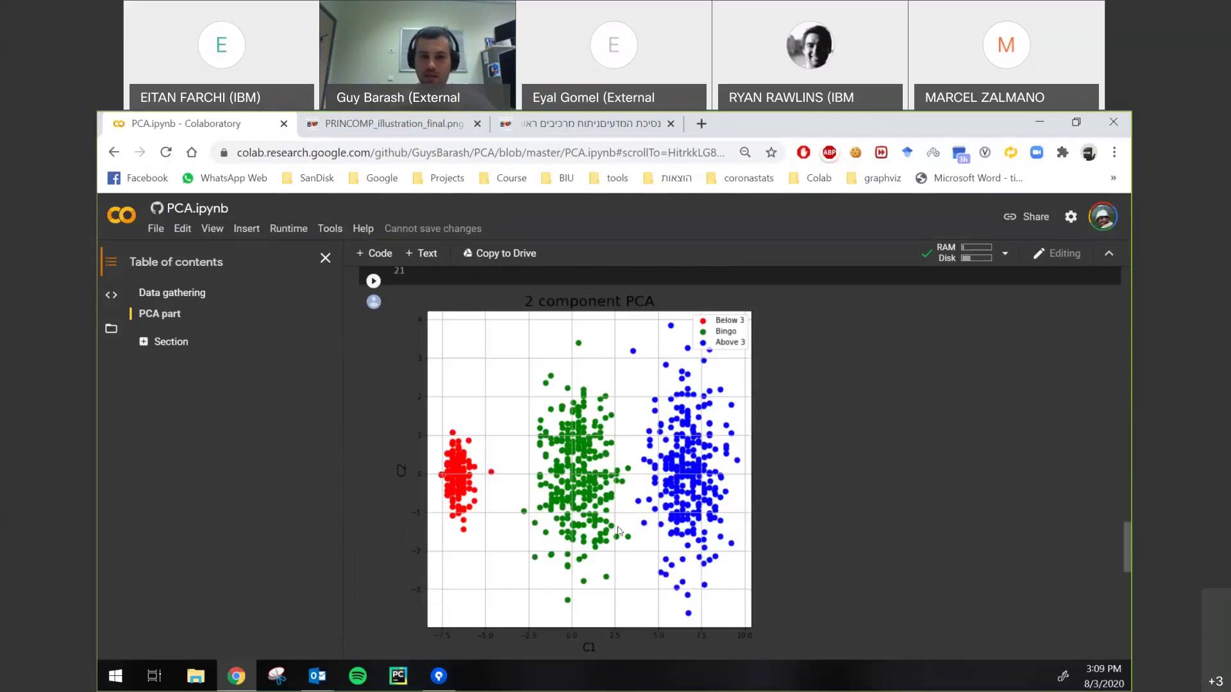
Set below_std to 4 and below_center to 2, then run all cells
scroll(613, 537, "up", 5)
scroll(614, 538, "up", 20)
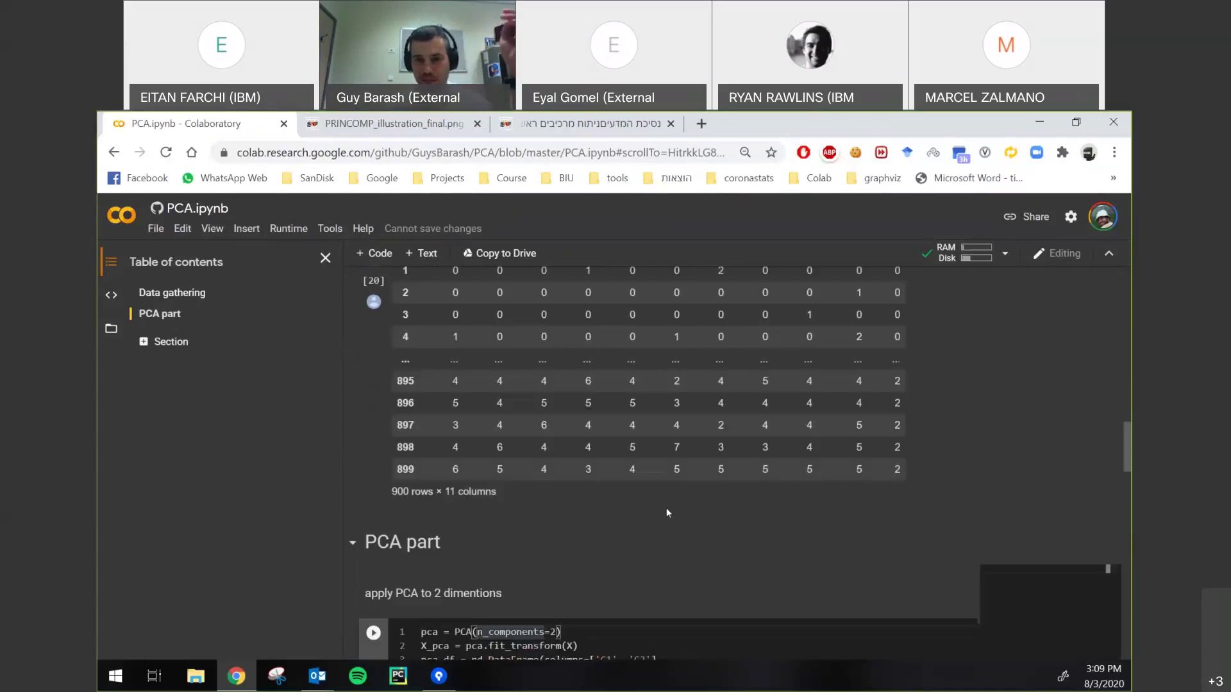
scroll(775, 432, "up", 4)
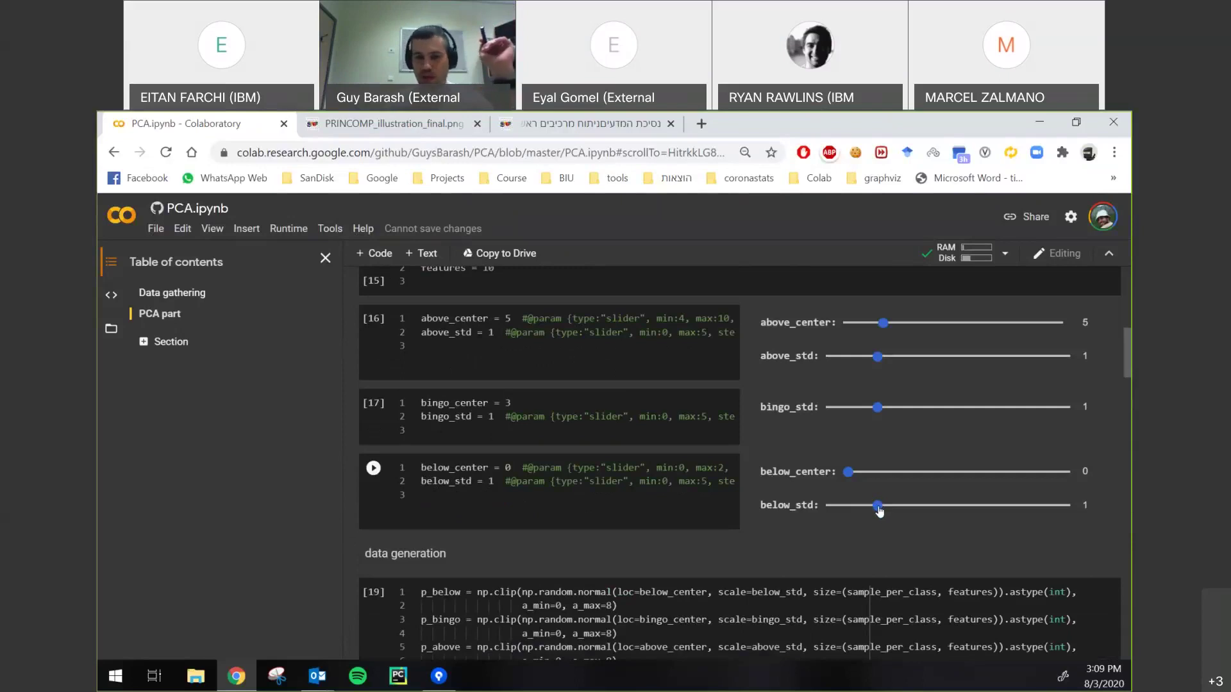
left_click_drag(910, 506, 1013, 506)
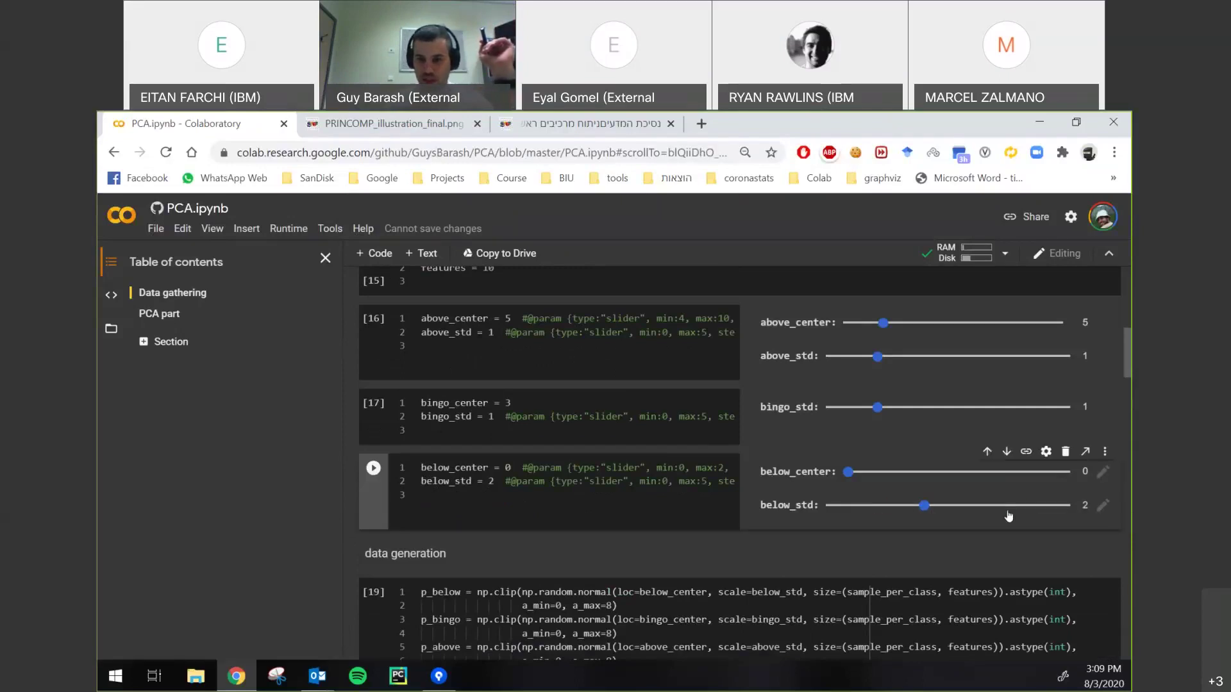
left_click(1002, 473)
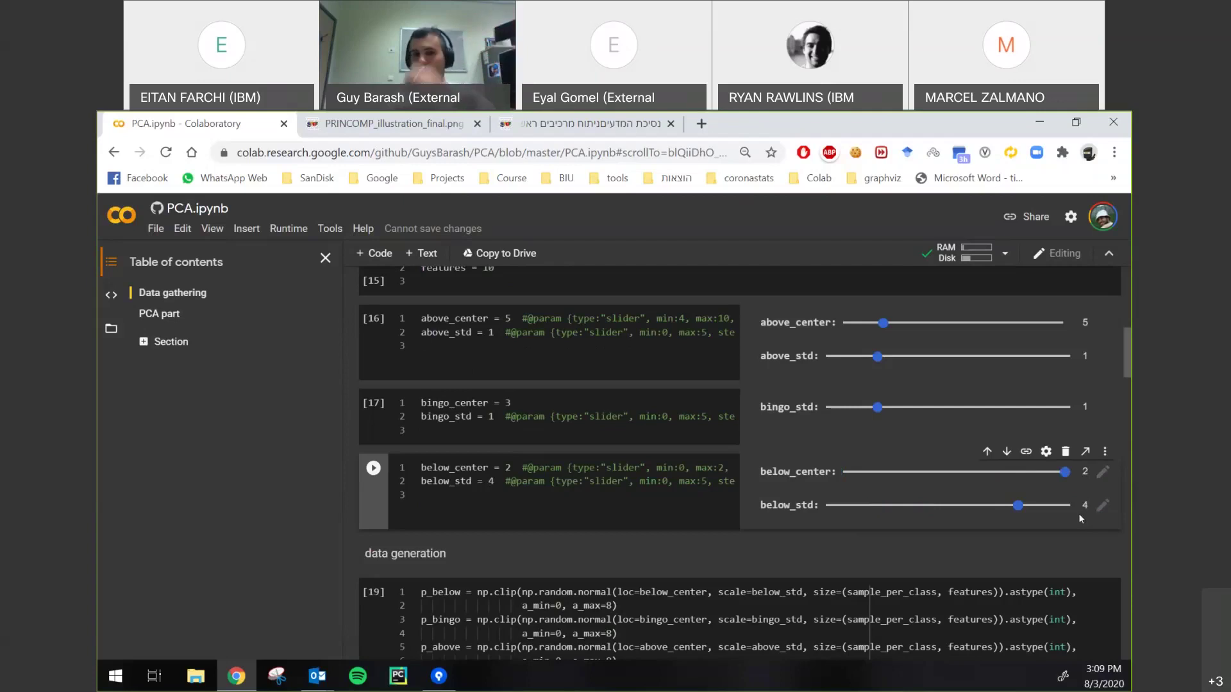
scroll(659, 354, "up", 2)
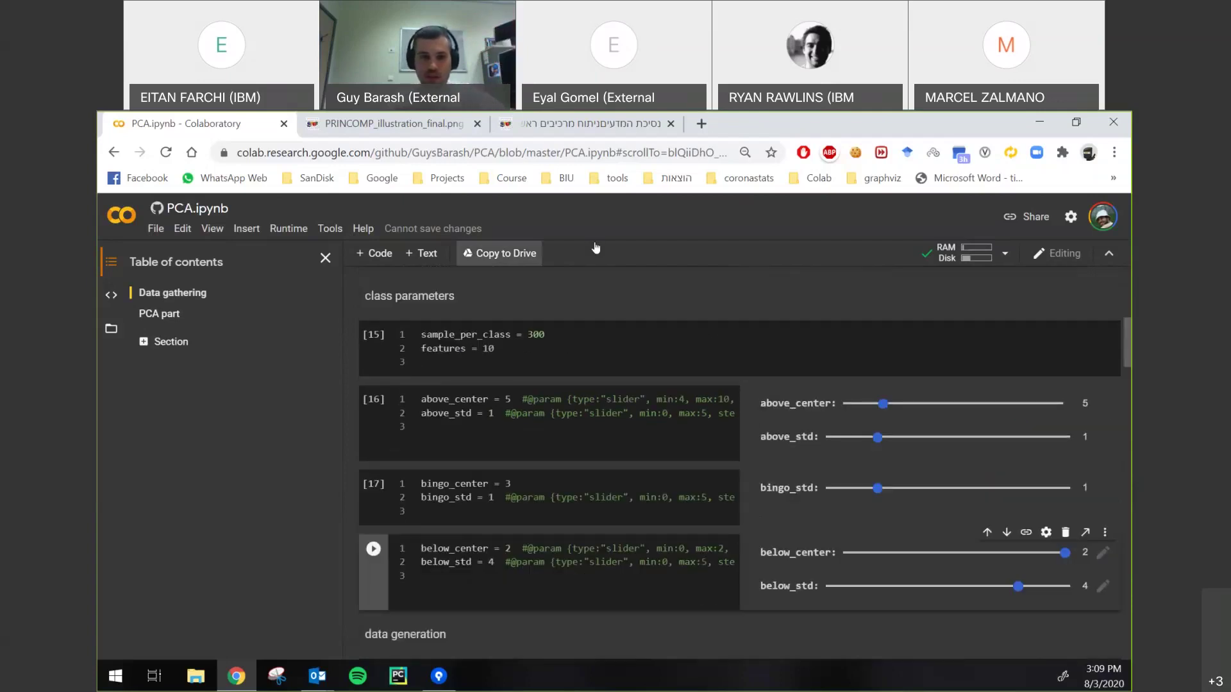
left_click(288, 228)
left_click(301, 254)
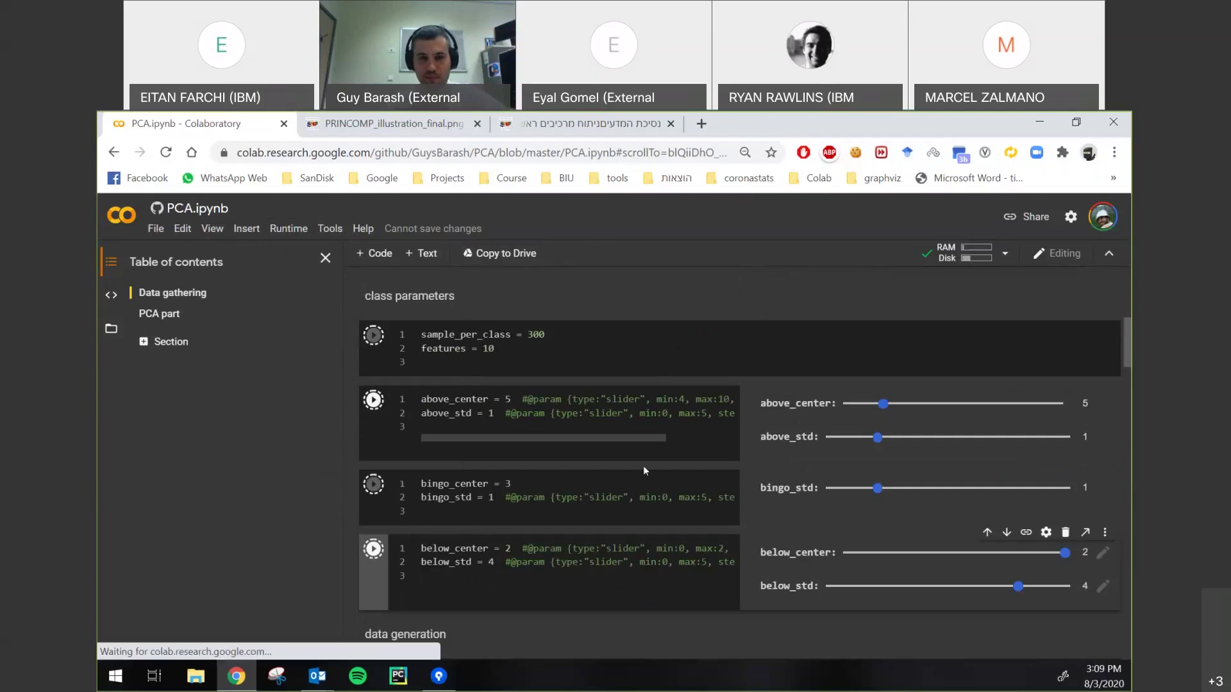
Check row 0 of the regenerated table (game_1 = 6, game_2 = 2), then scroll on toward the plot
scroll(433, 533, "down", 10)
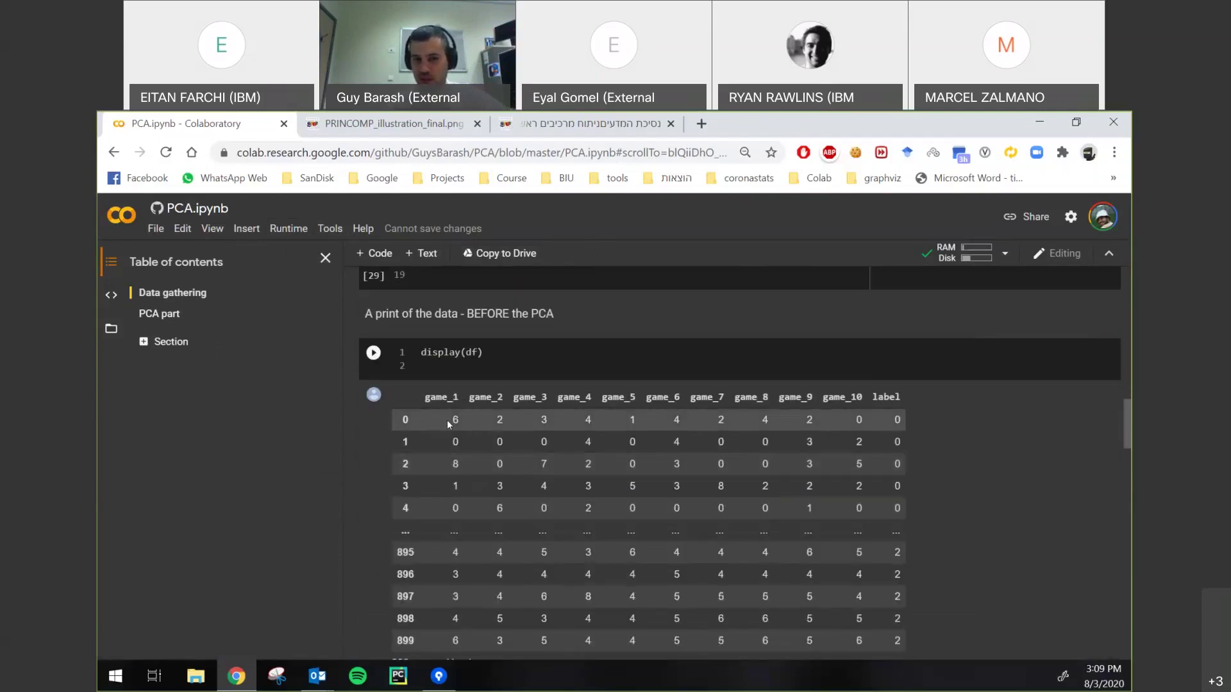
left_click_drag(448, 420, 637, 426)
left_click(507, 434)
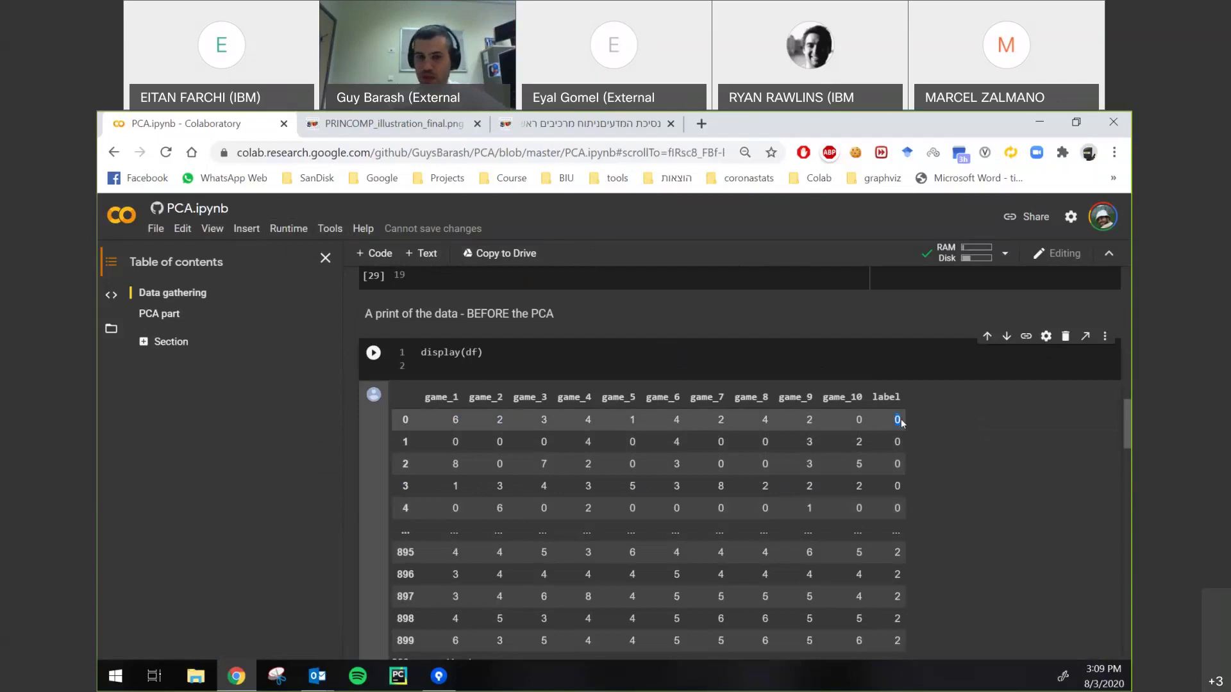
double_click(455, 420)
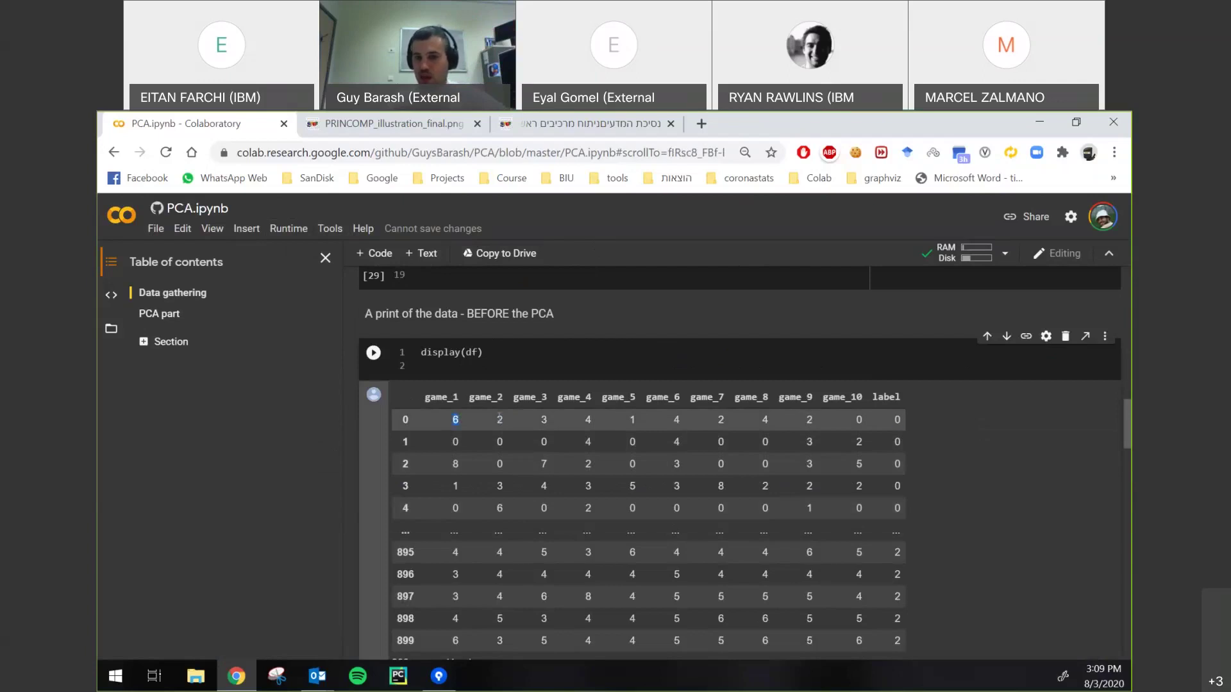
double_click(499, 419)
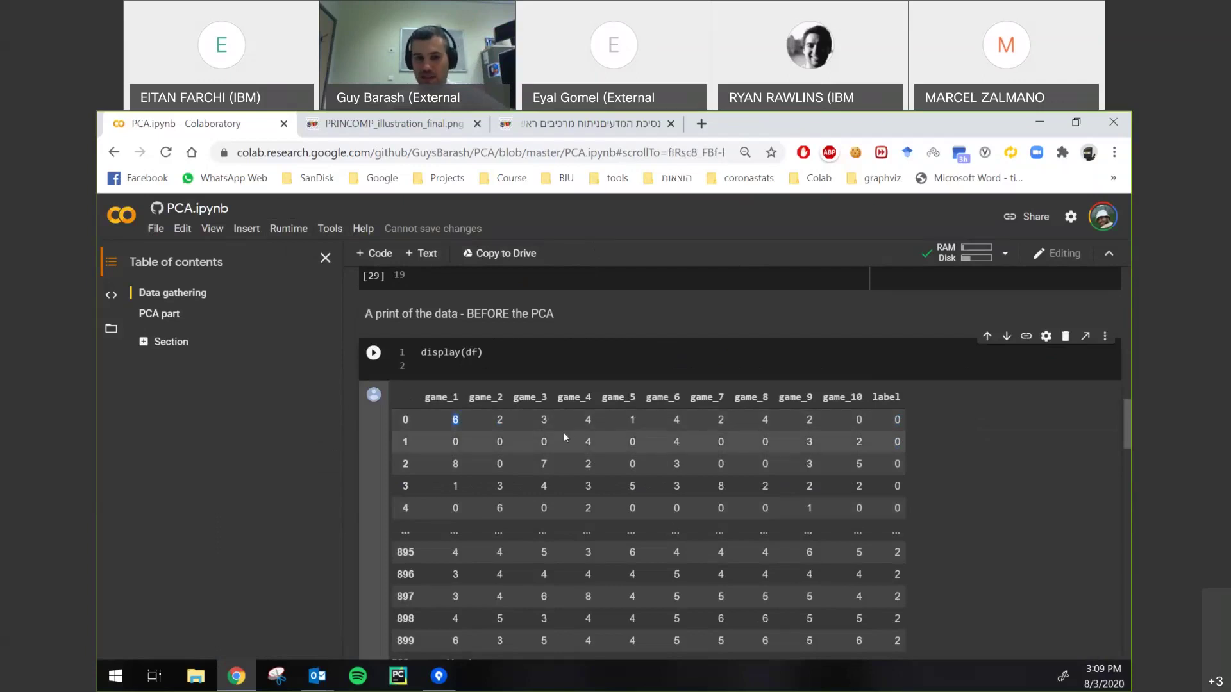
scroll(564, 432, "down", 3)
scroll(563, 432, "down", 15)
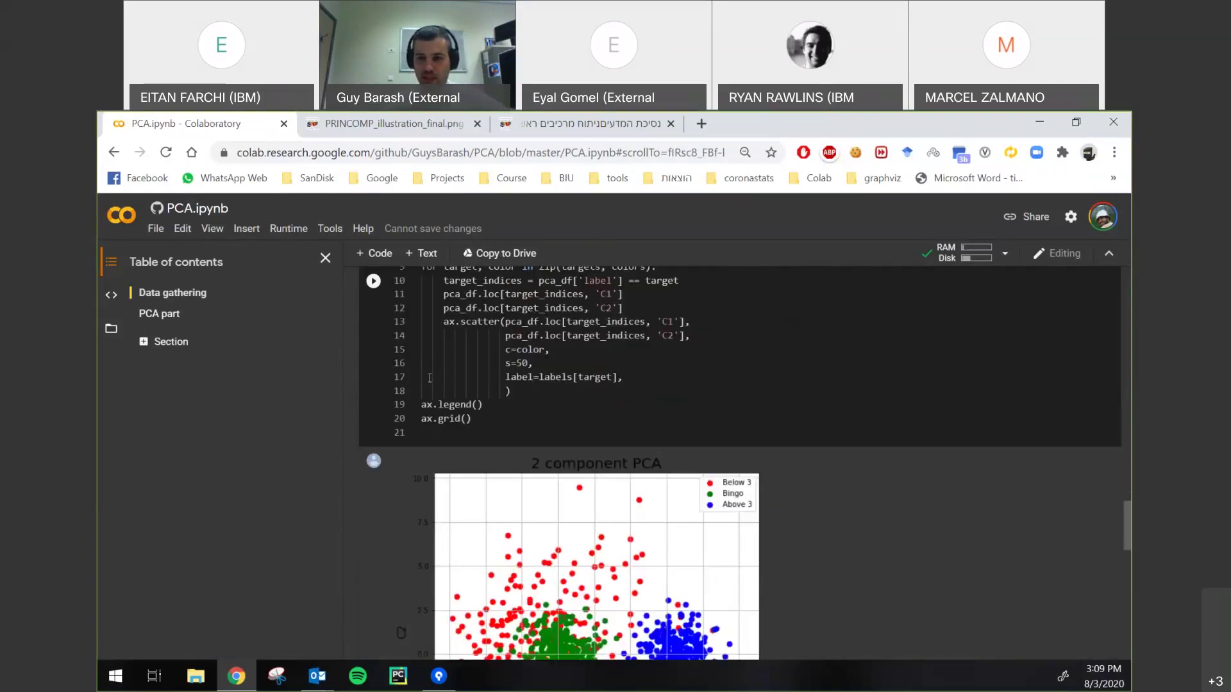
scroll(429, 383, "down", 4)
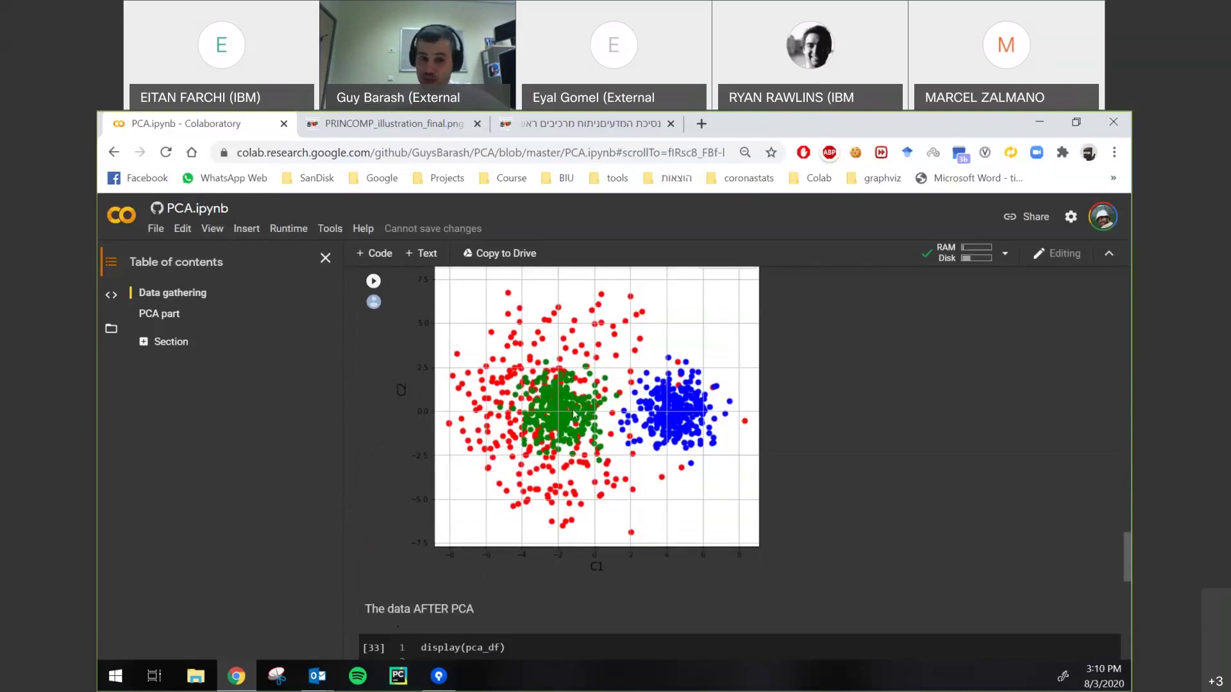
scroll(611, 425, "up", 15)
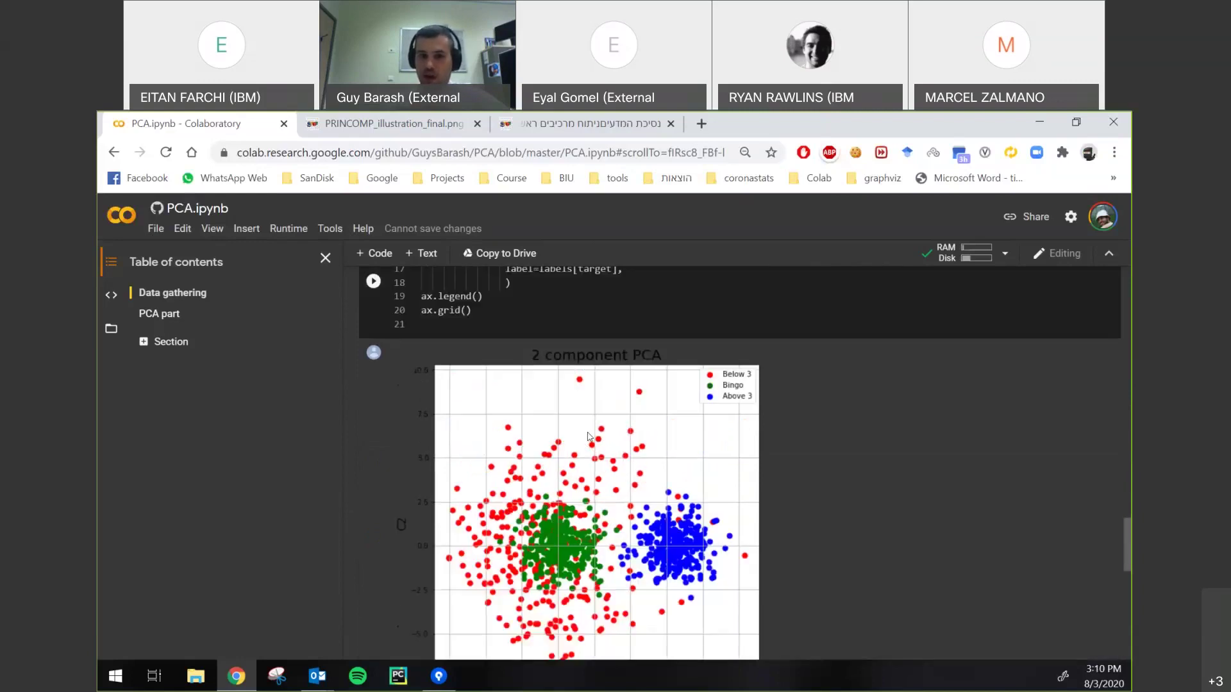
scroll(664, 431, "up", 9)
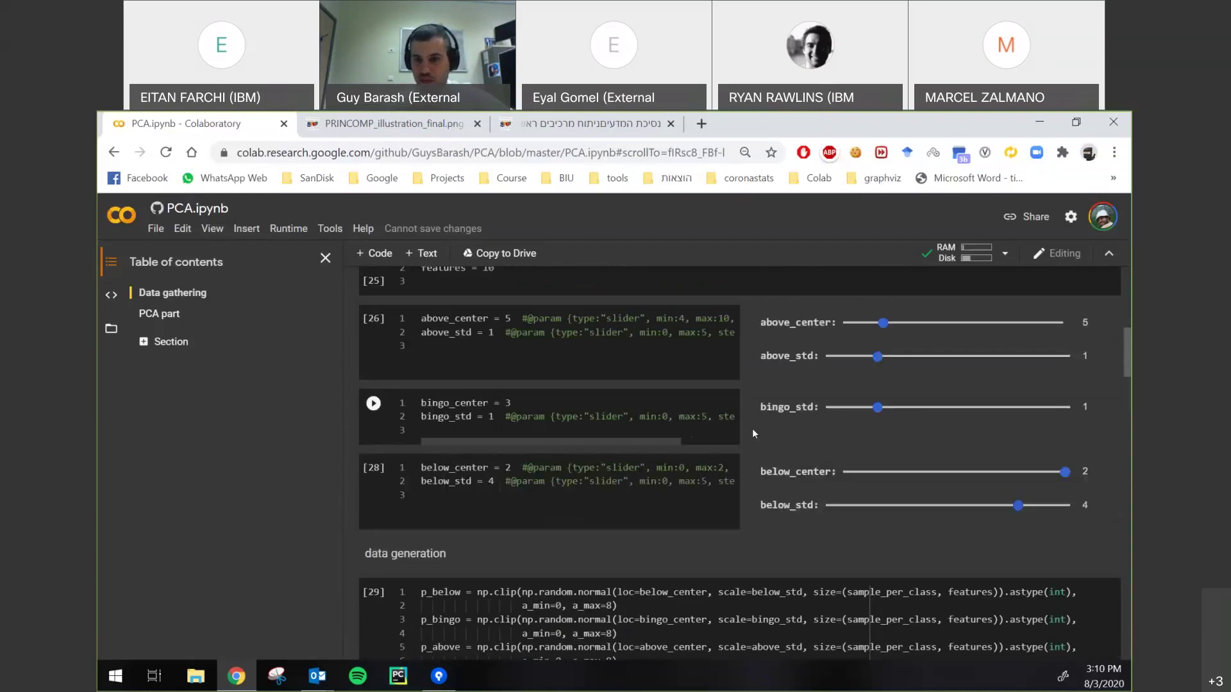
Set above_center to 4, bingo_std to 0, below_std to 1 and below_center to 2, then run all cells
left_click(845, 324)
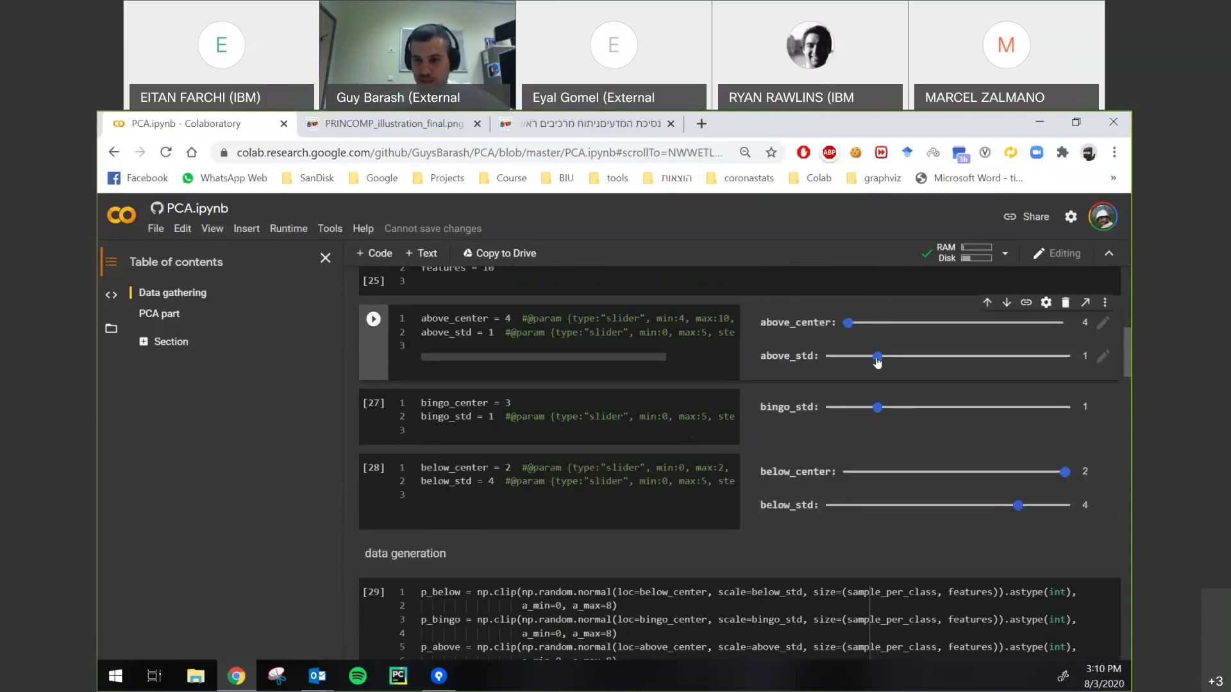
left_click_drag(878, 415, 831, 407)
left_click(879, 506)
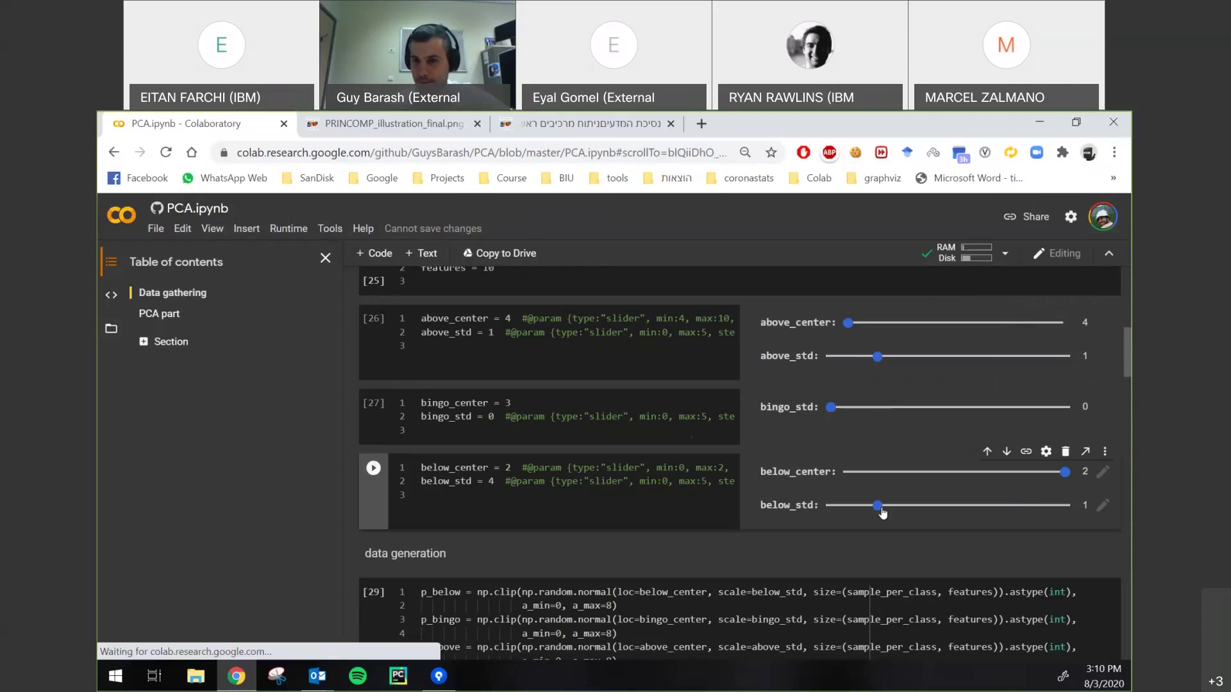
left_click_drag(1060, 478, 849, 477)
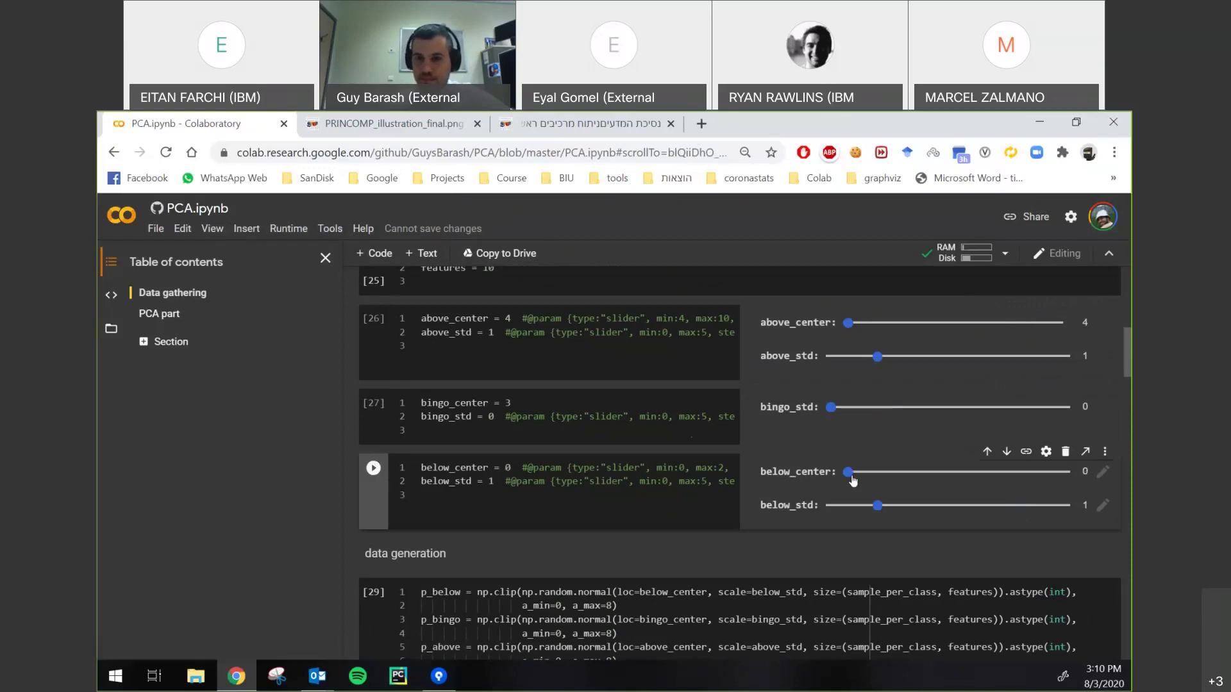
left_click(1064, 472)
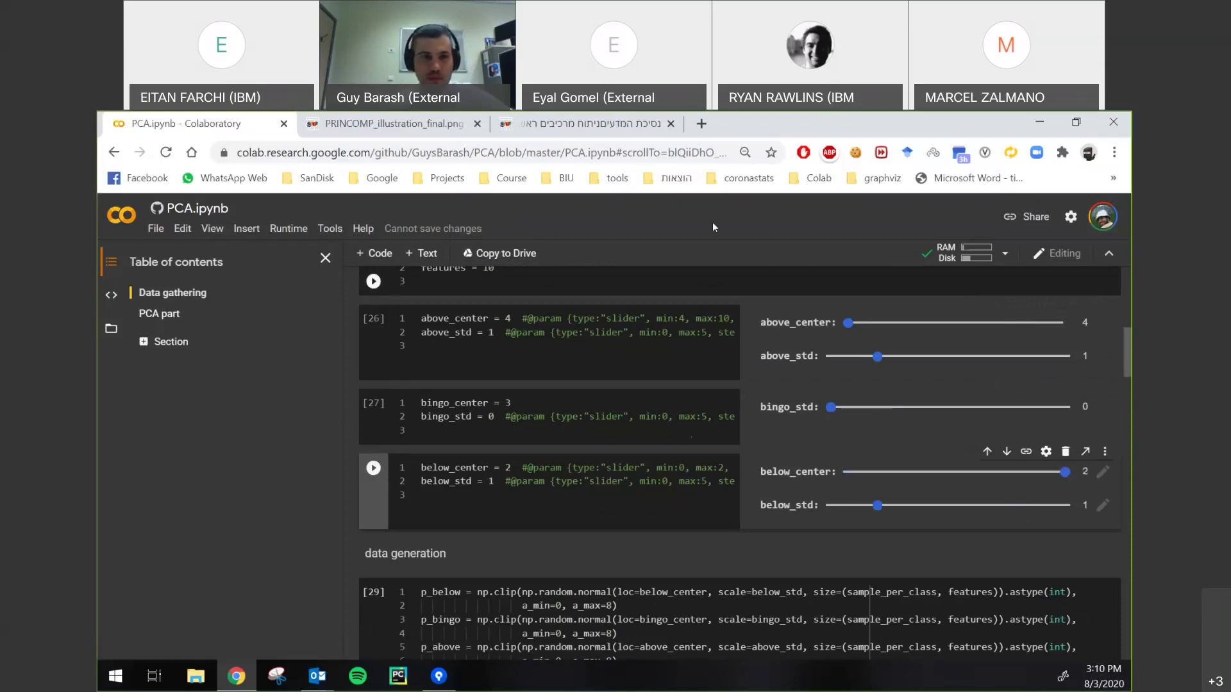
left_click(289, 228)
left_click(306, 255)
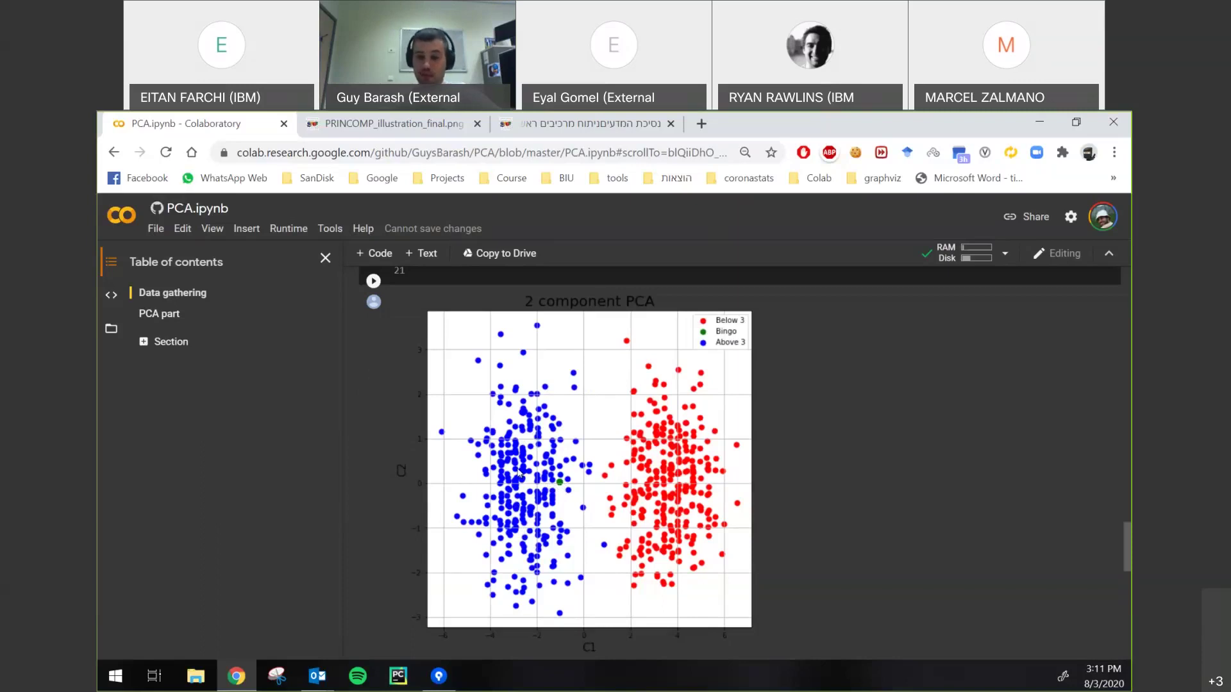
Set bingo_std, above_std and below_std to 4 and above_center to 6, then rerun and view the plot
scroll(519, 473, "up", 20)
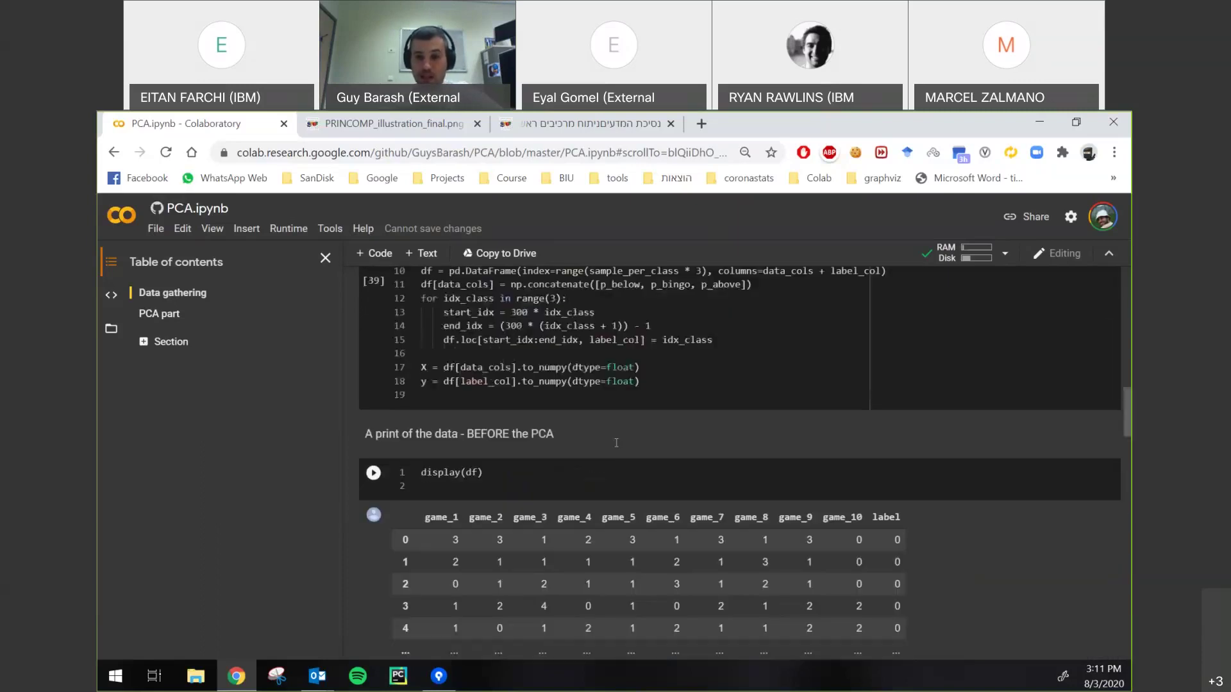
left_click_drag(831, 489, 1019, 488)
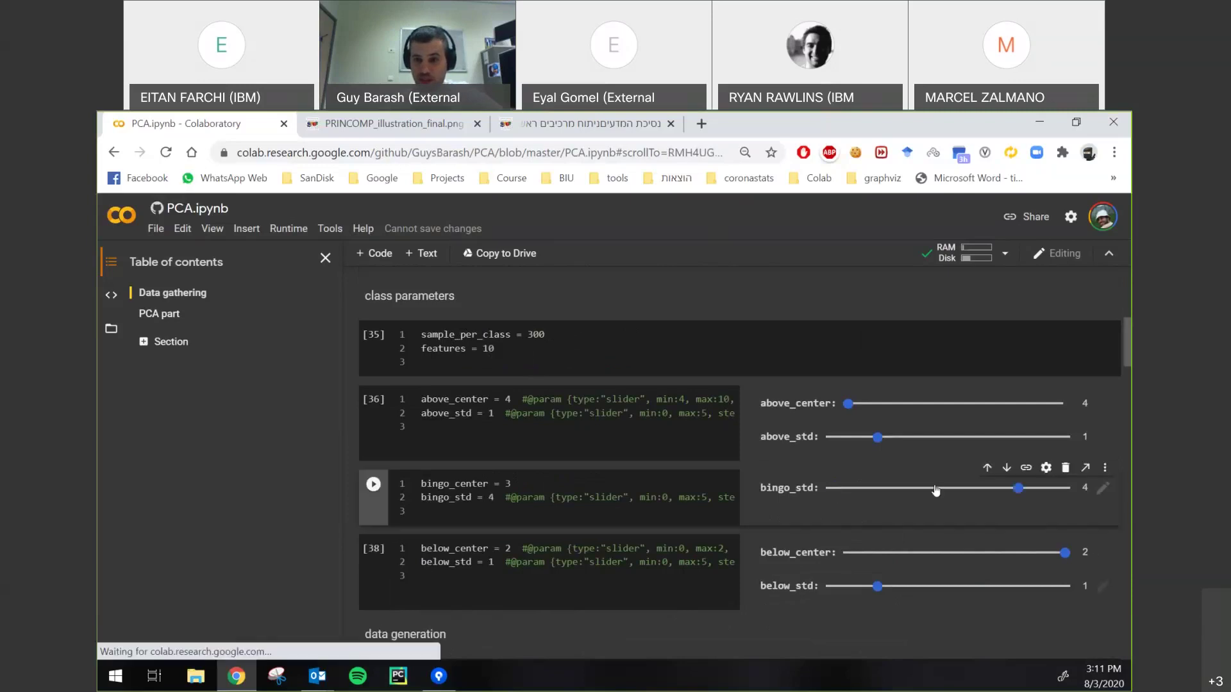
left_click_drag(877, 437, 1018, 438)
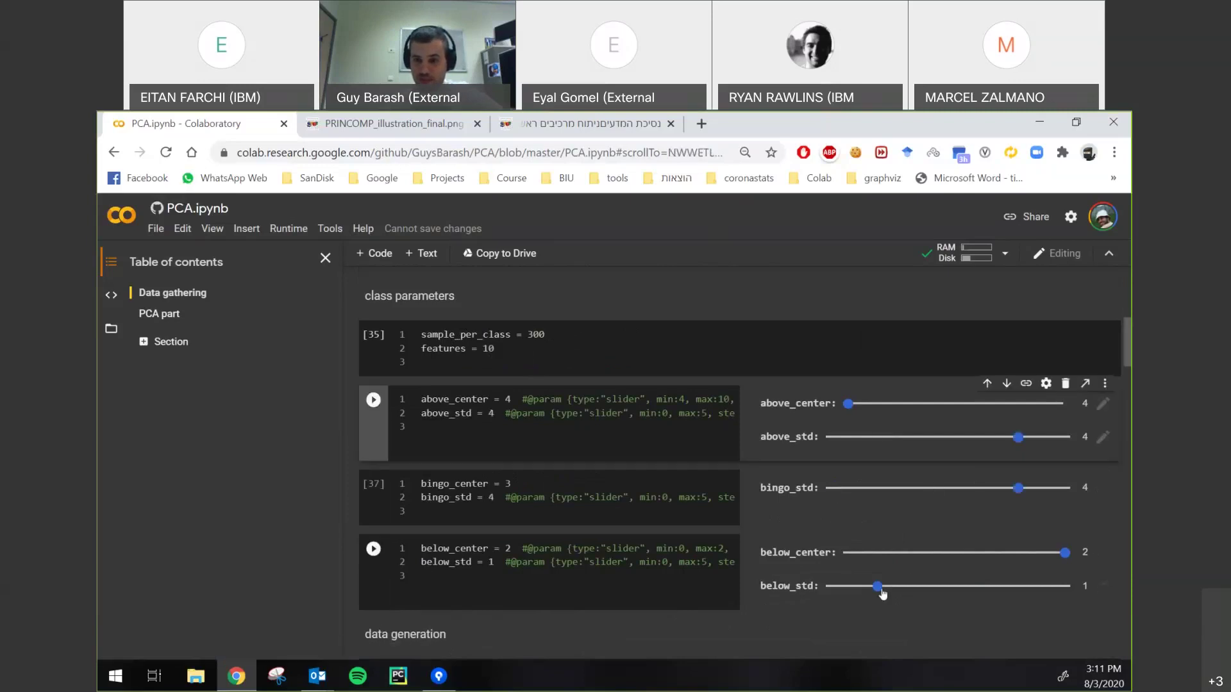
left_click_drag(878, 586, 1016, 589)
scroll(913, 482, "down", 1)
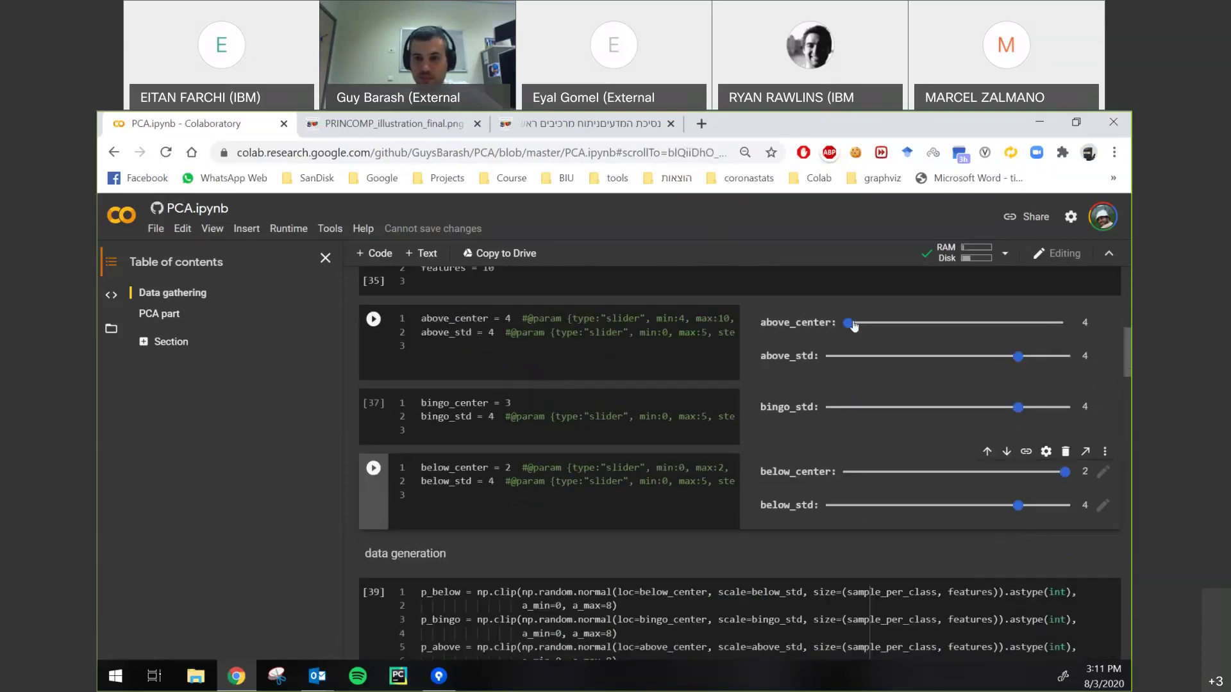
left_click_drag(848, 323, 918, 323)
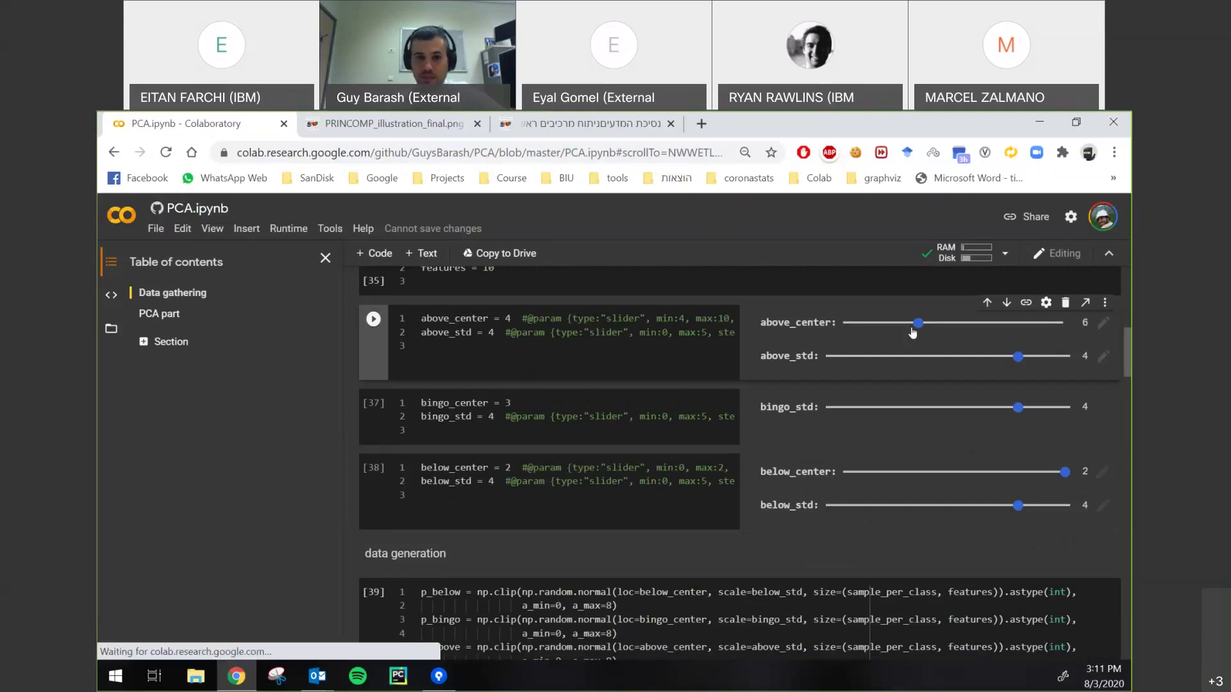
left_click(285, 229)
left_click(303, 253)
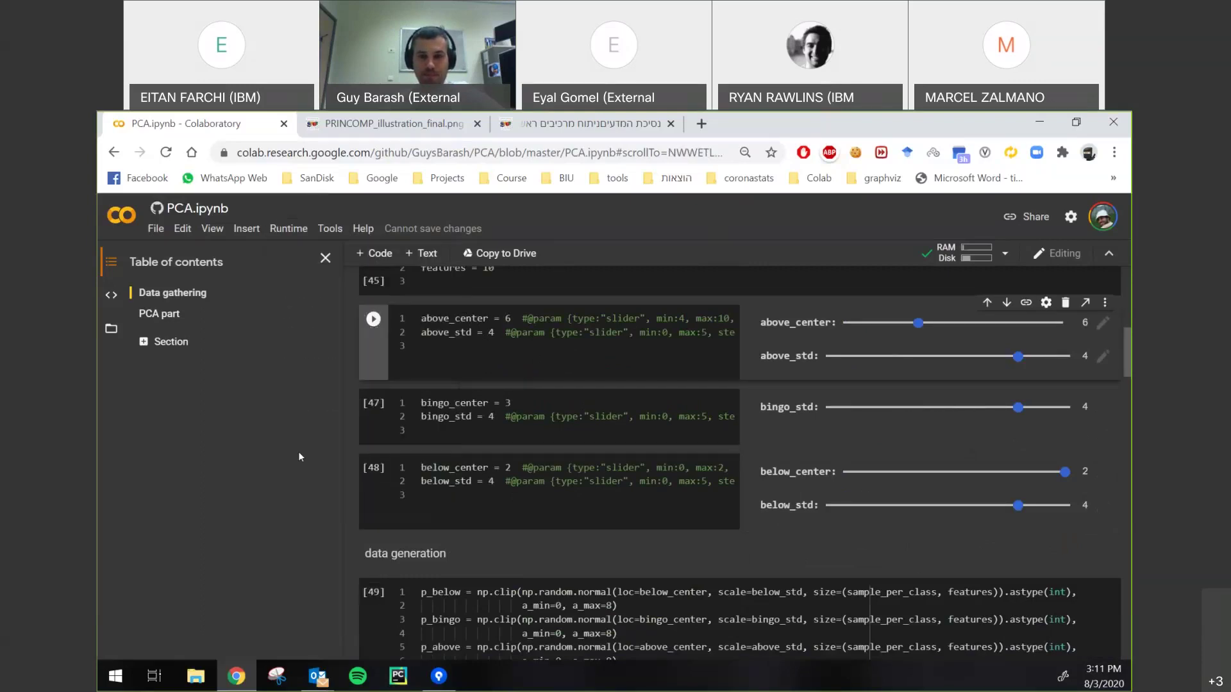
scroll(526, 361, "down", 8)
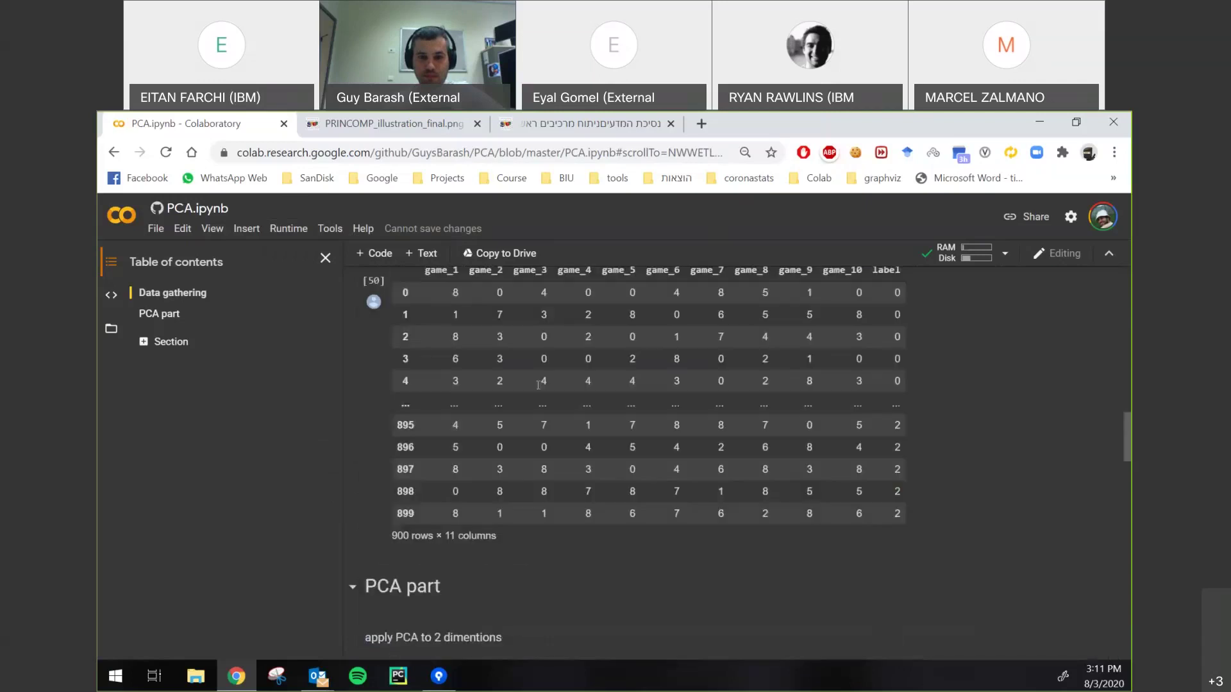
scroll(536, 391, "down", 10)
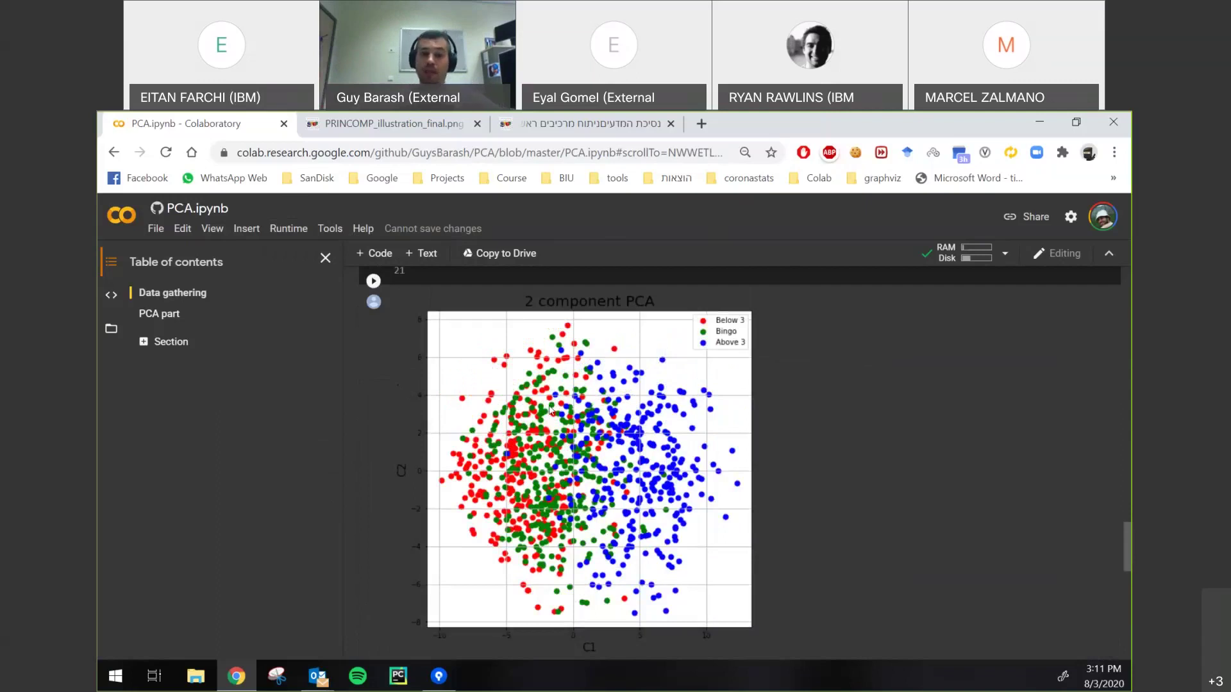
Set above_center back to 4 and raise above_std, bingo_std and below_std to 5
scroll(709, 451, "up", 6)
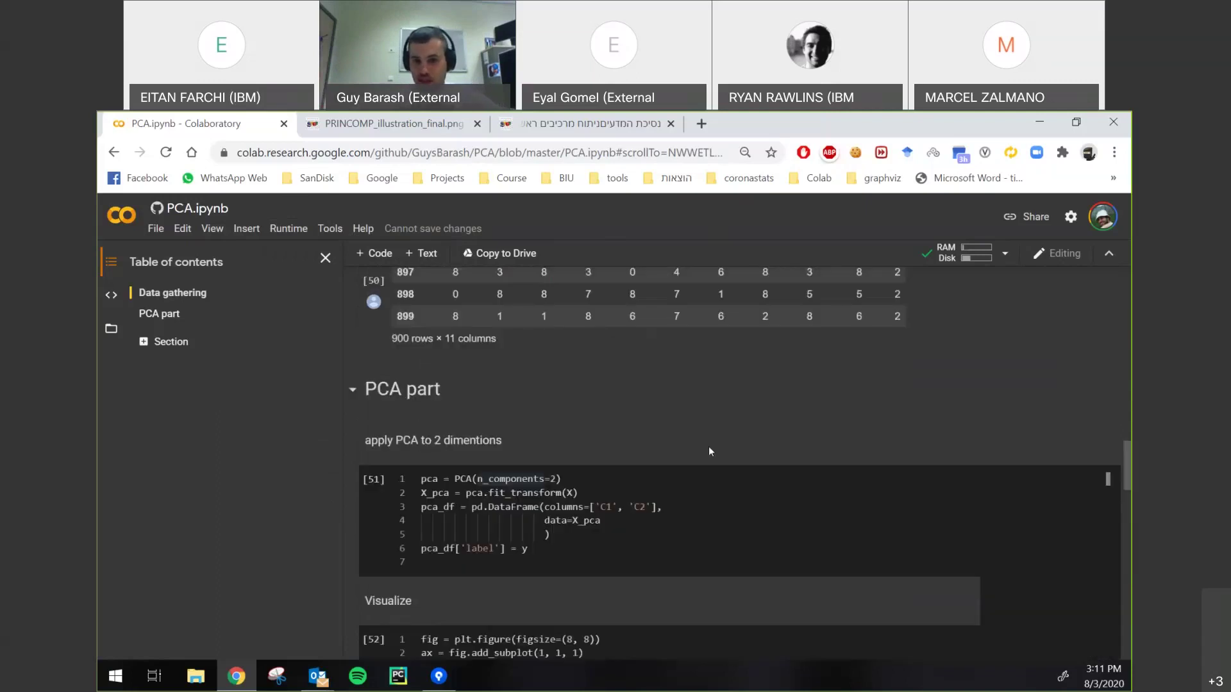
scroll(709, 451, "up", 10)
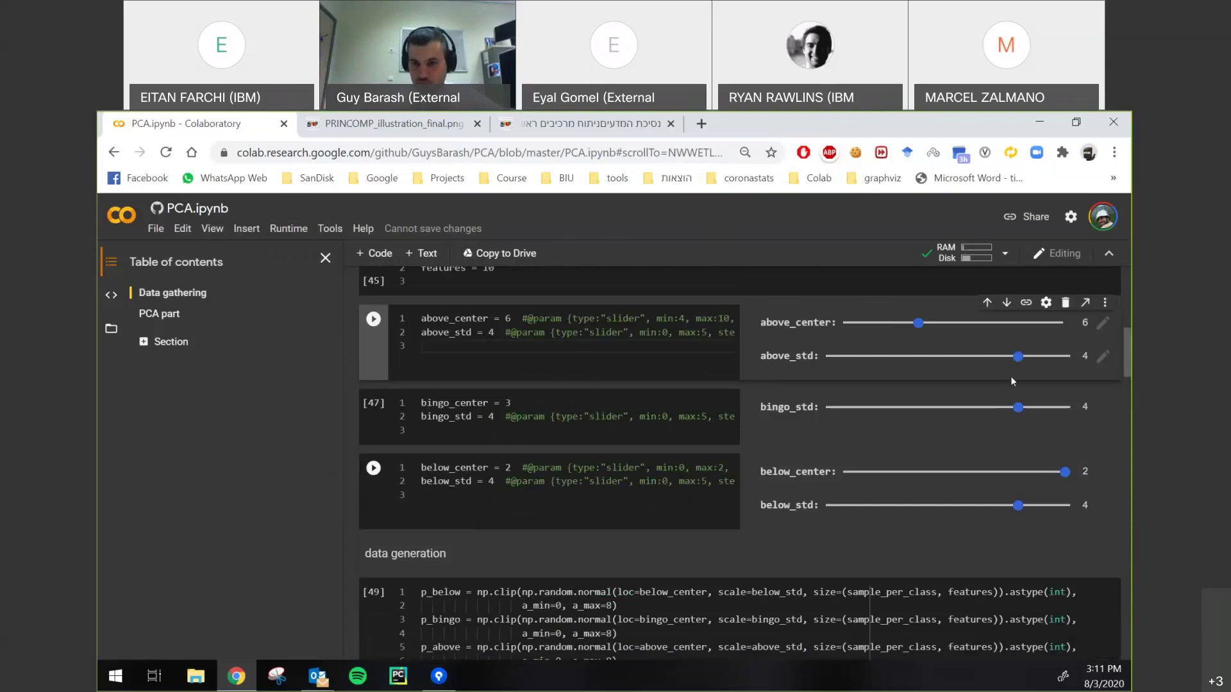
left_click_drag(918, 323, 849, 323)
left_click_drag(1019, 356, 1065, 356)
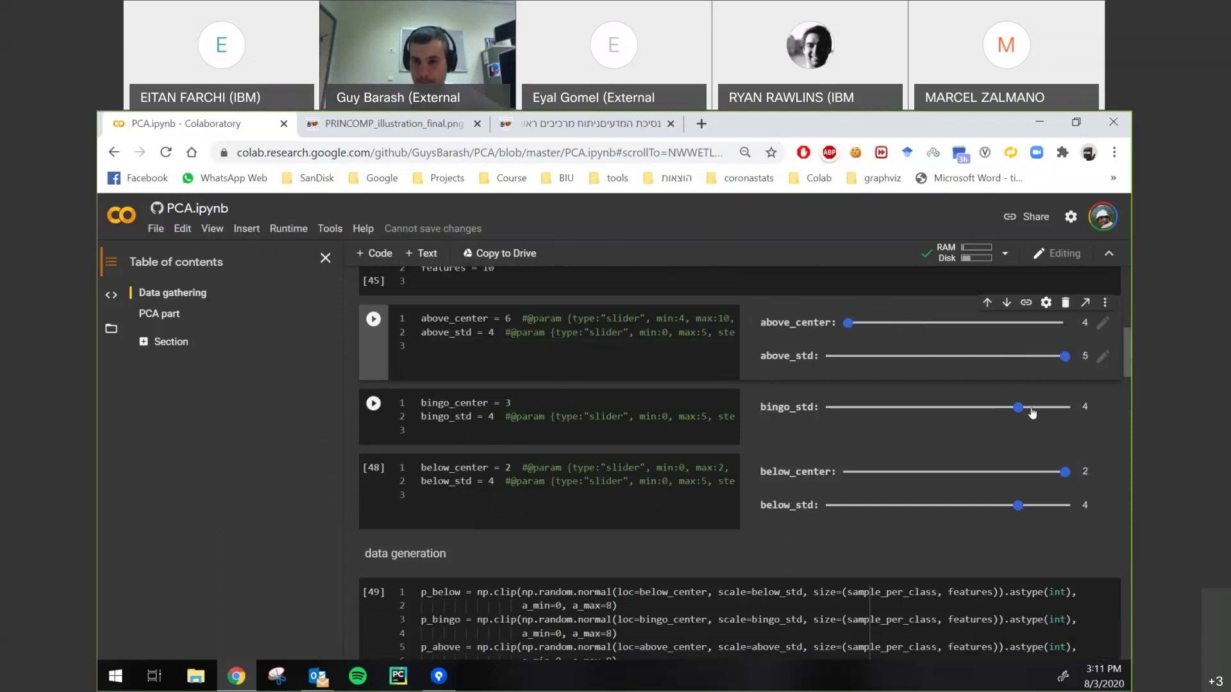
left_click_drag(1031, 407, 1097, 407)
left_click(1069, 505)
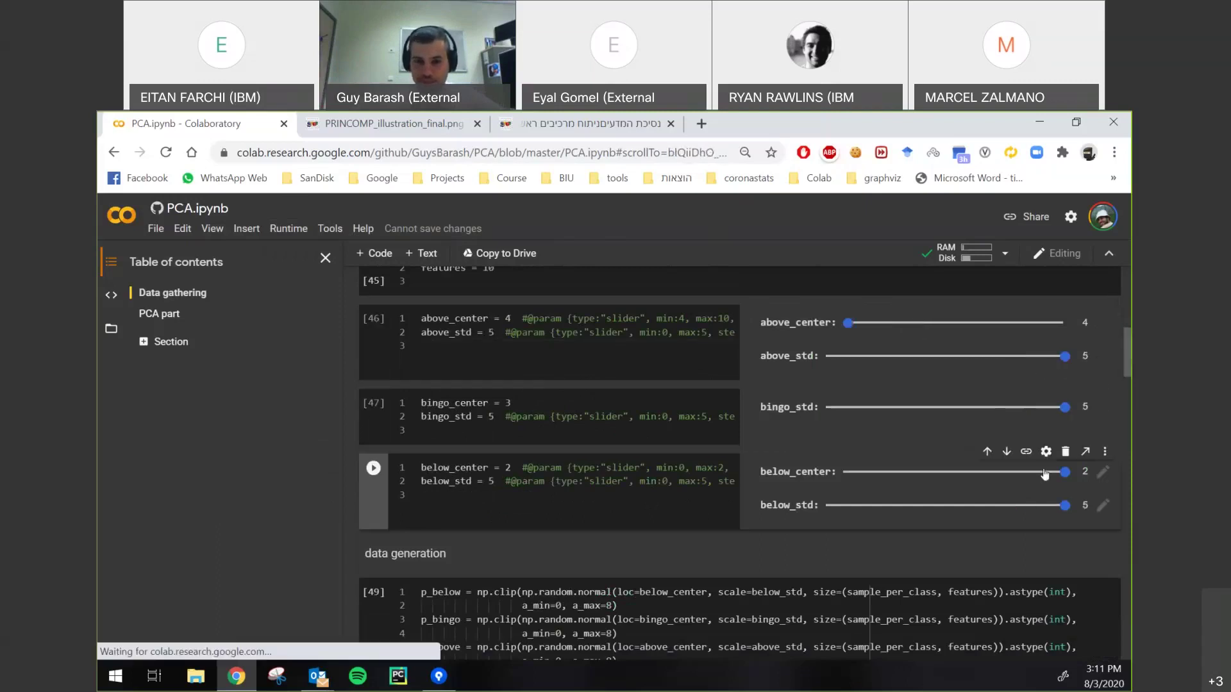
left_click(289, 228)
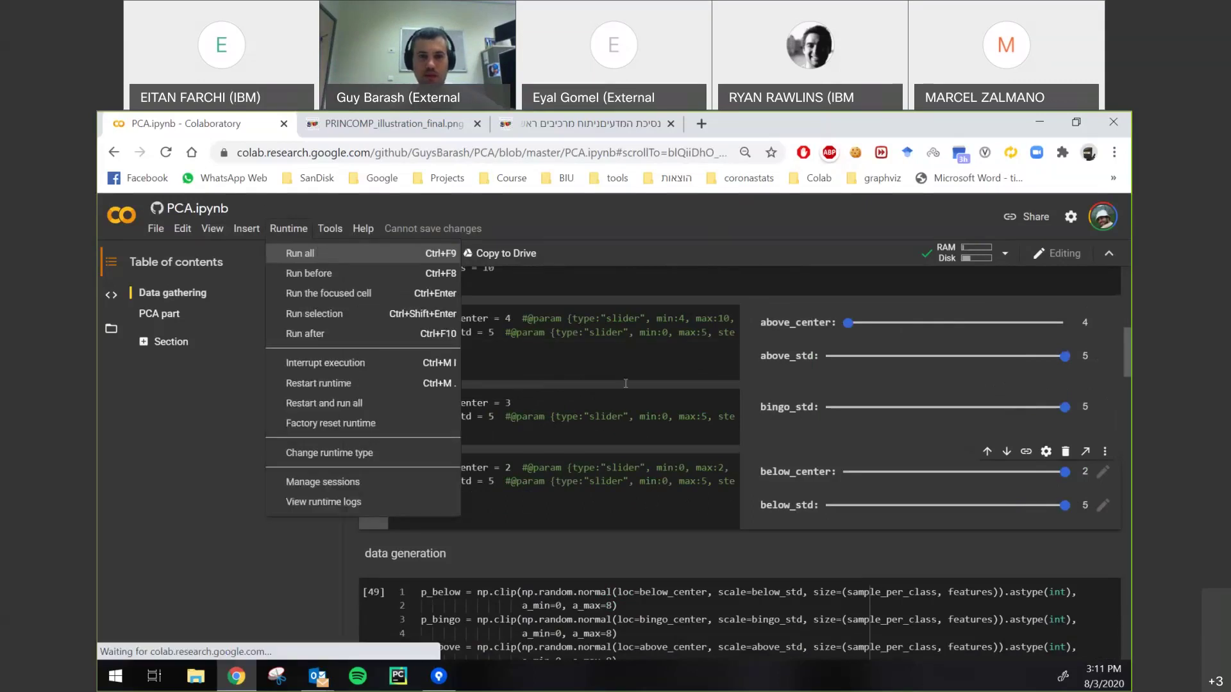
Run all cells with Ctrl+F9 so the PCA scatter redraws the three classes as one overlapping cloud
key("ctrl+F9")
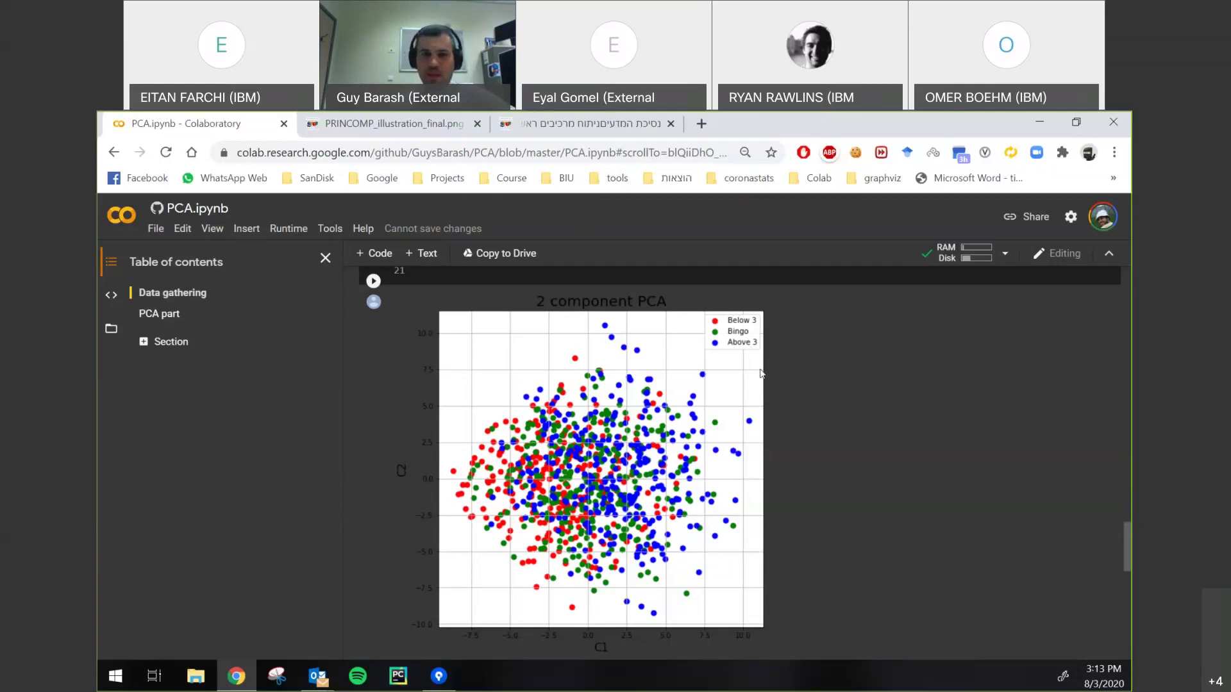
scroll(763, 379, "up", 3)
scroll(794, 507, "up", 2)
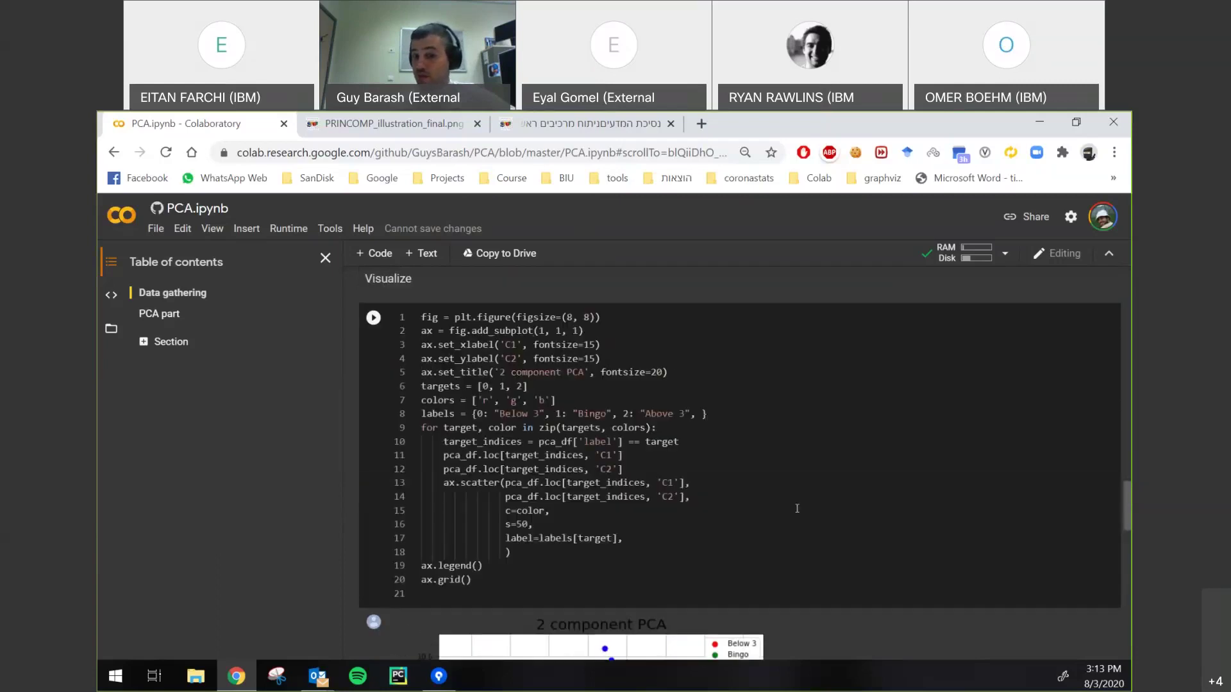
scroll(797, 509, "down", 5)
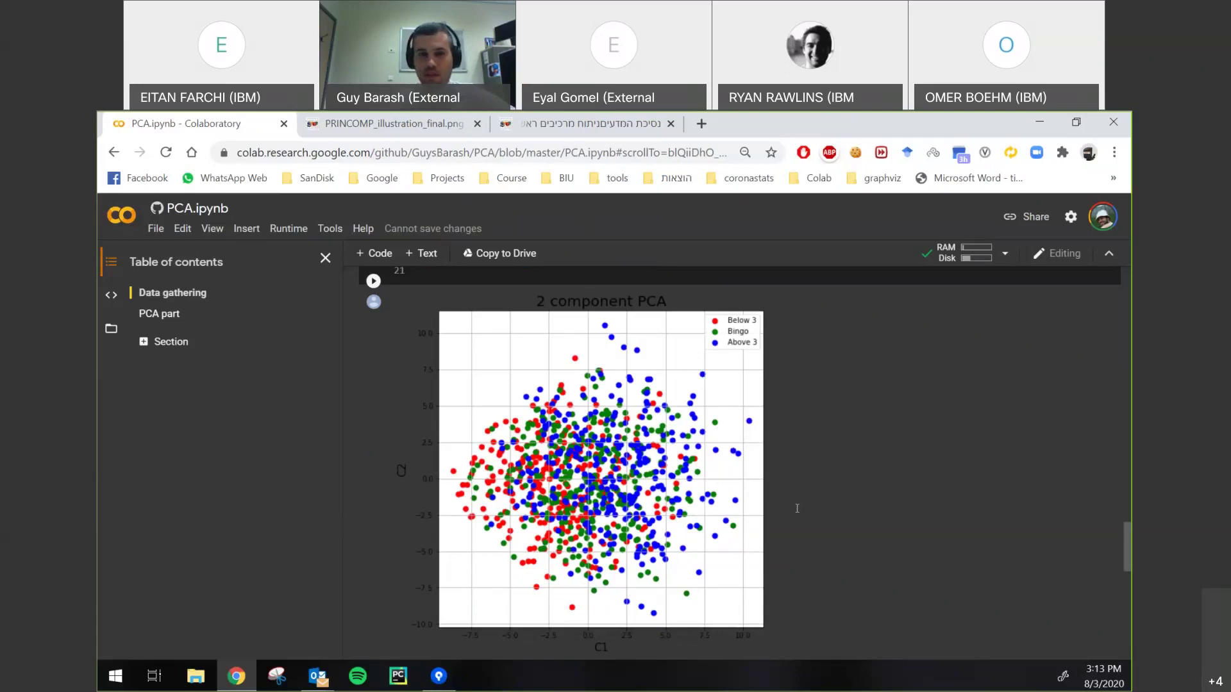
scroll(577, 410, "up", 10)
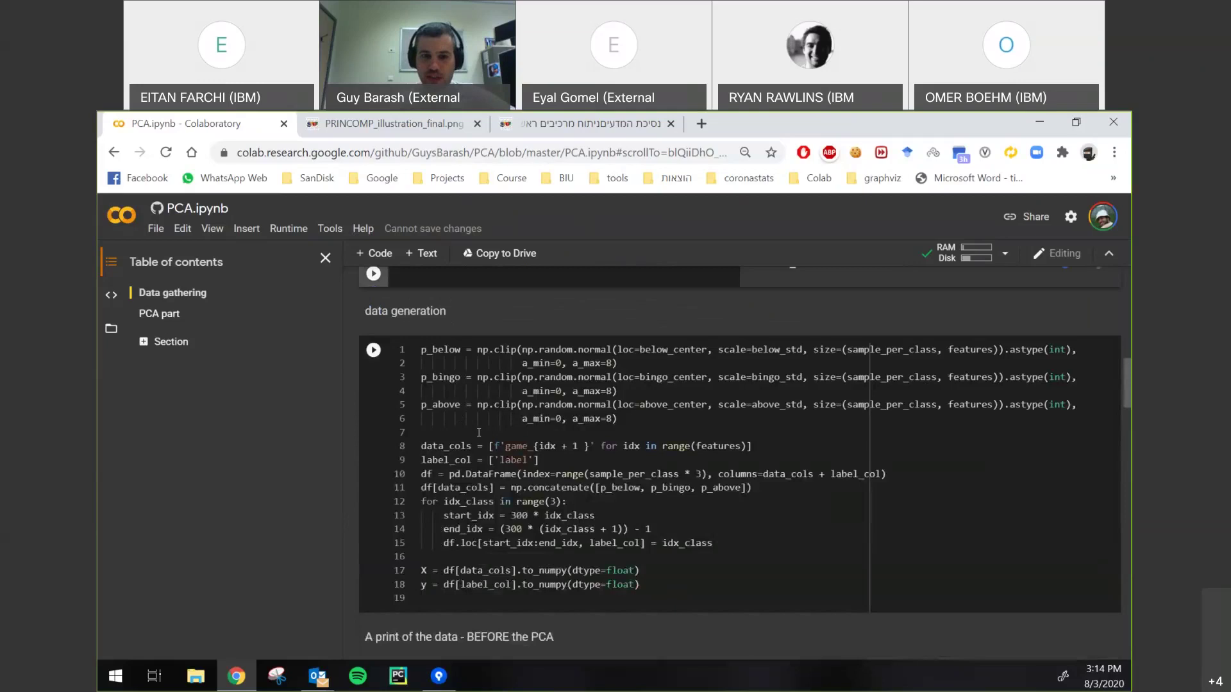
scroll(479, 432, "down", 5)
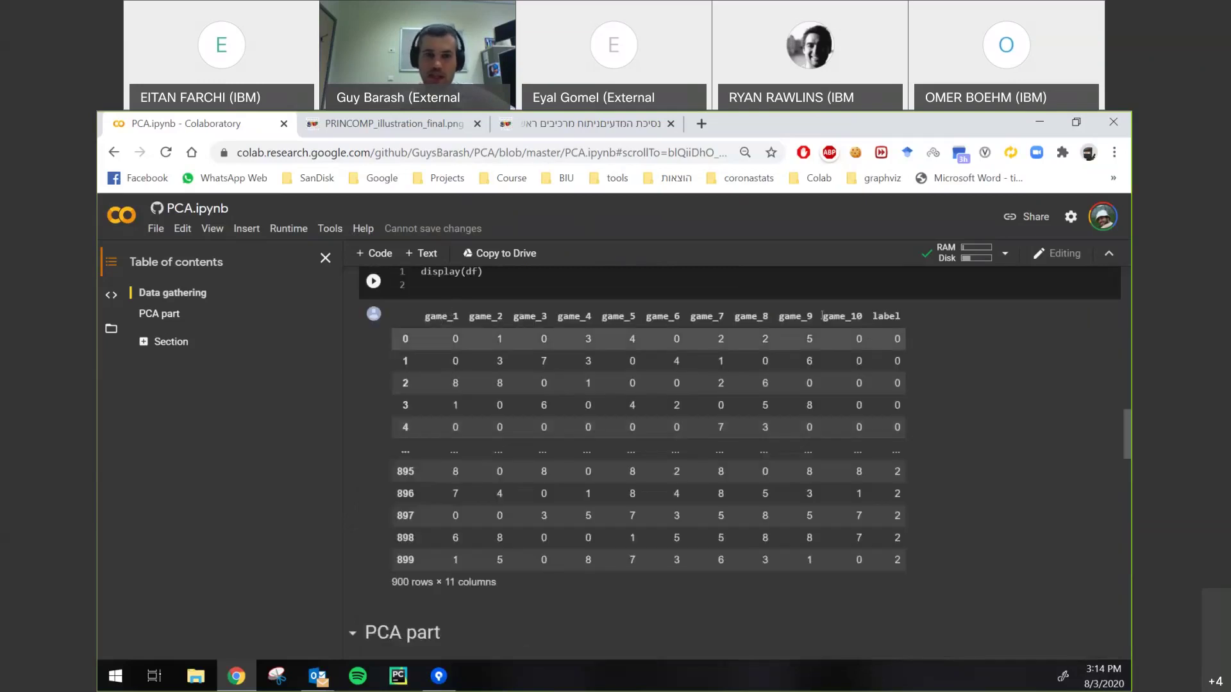
scroll(420, 472, "down", 4)
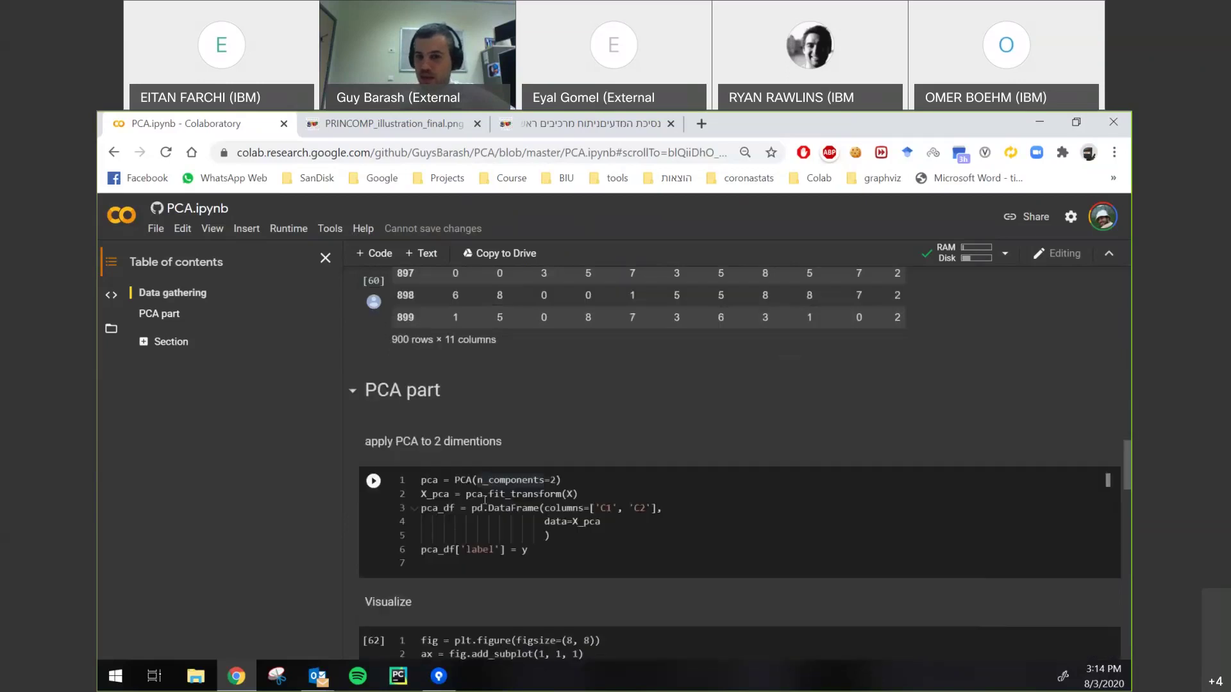
left_click(571, 494)
scroll(802, 525, "down", 1)
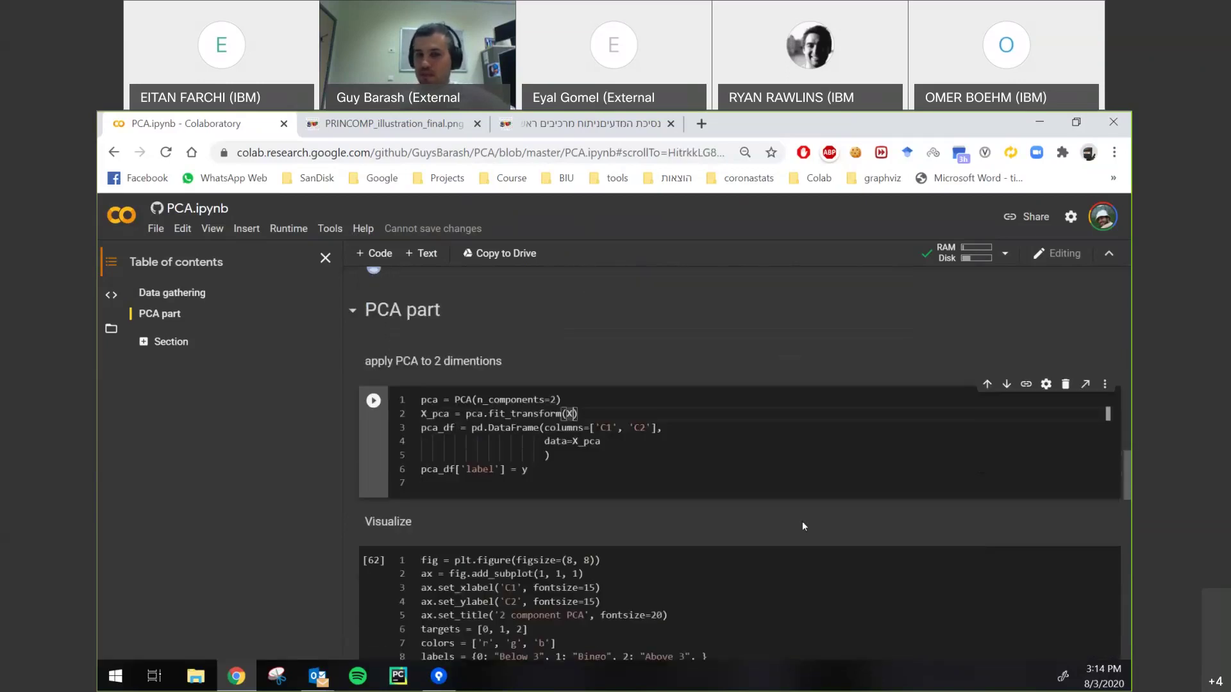
scroll(802, 521, "down", 7)
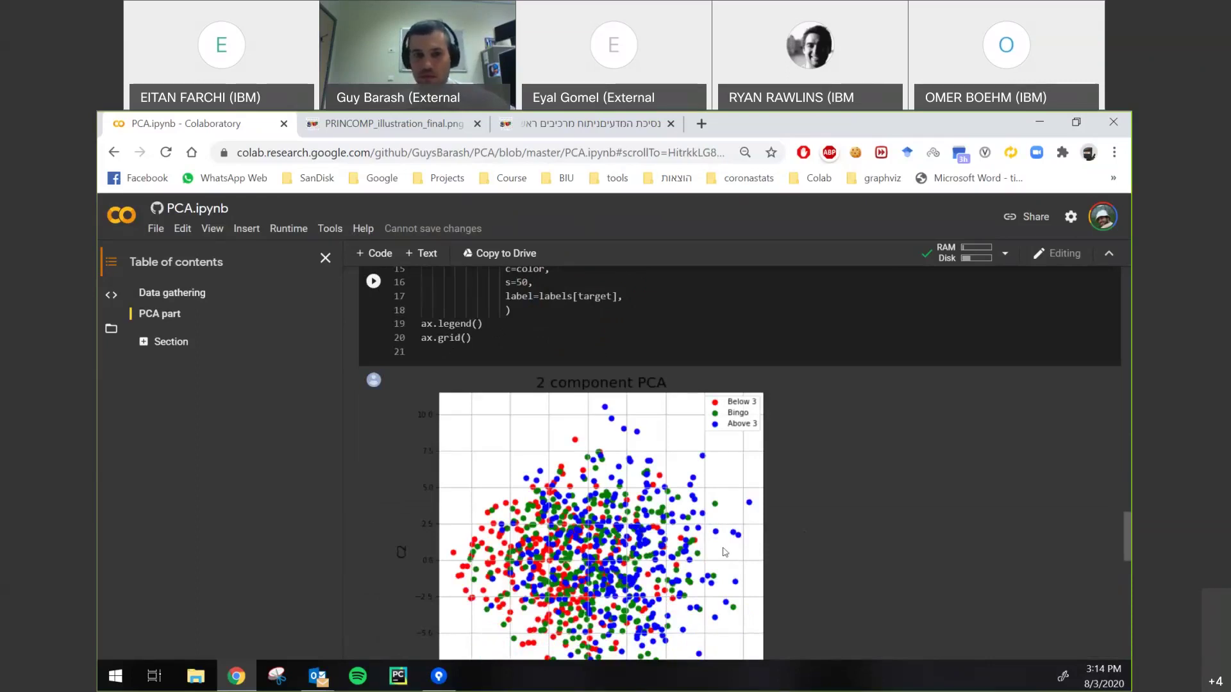
scroll(722, 546, "down", 1)
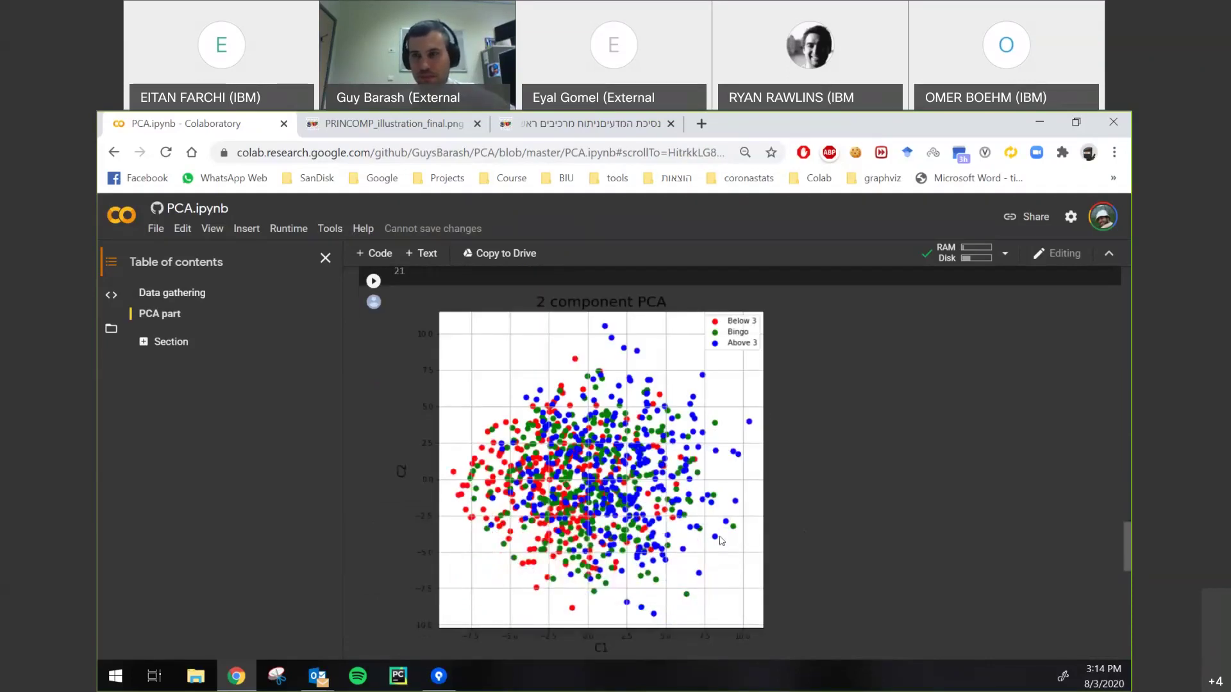